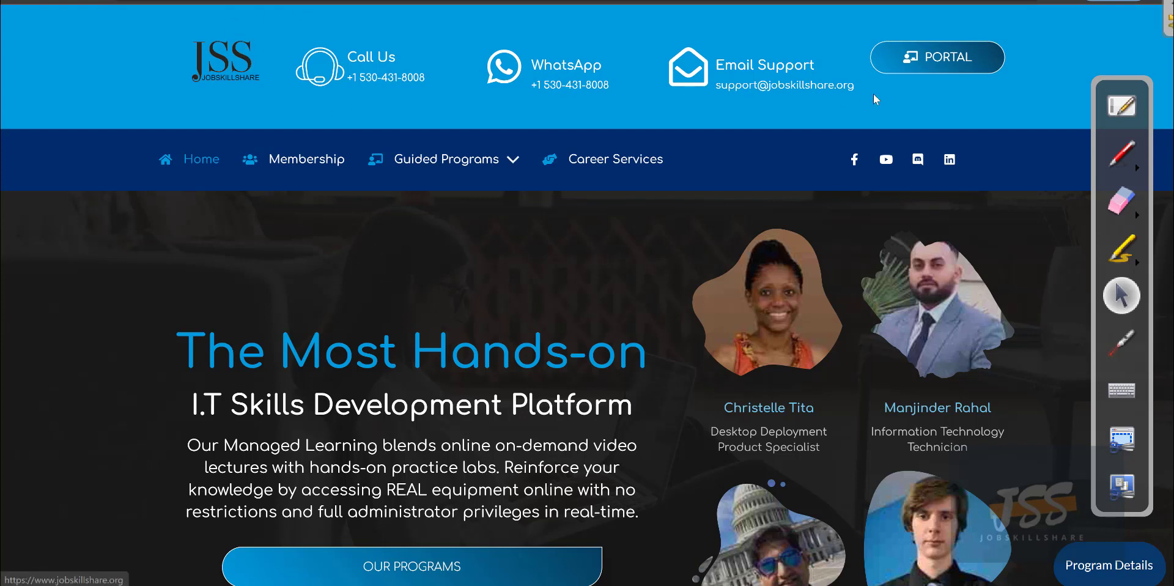
Go to the JobSkillShare member portal and its Practice Labs section, then scroll the lab titles
click(933, 69)
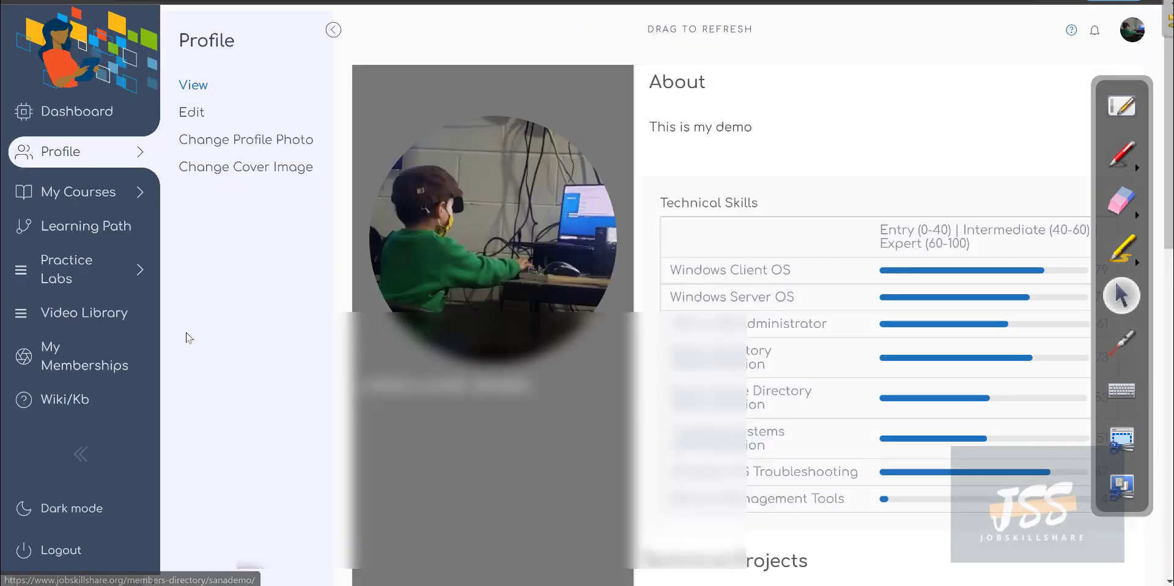
click(72, 275)
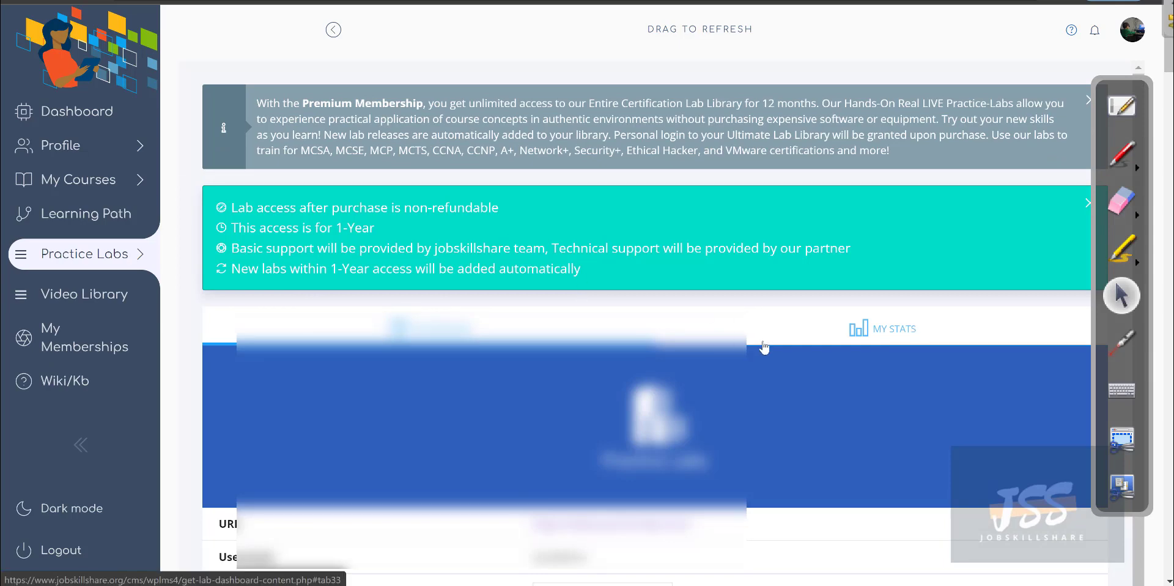
scroll(762, 347, down, 3)
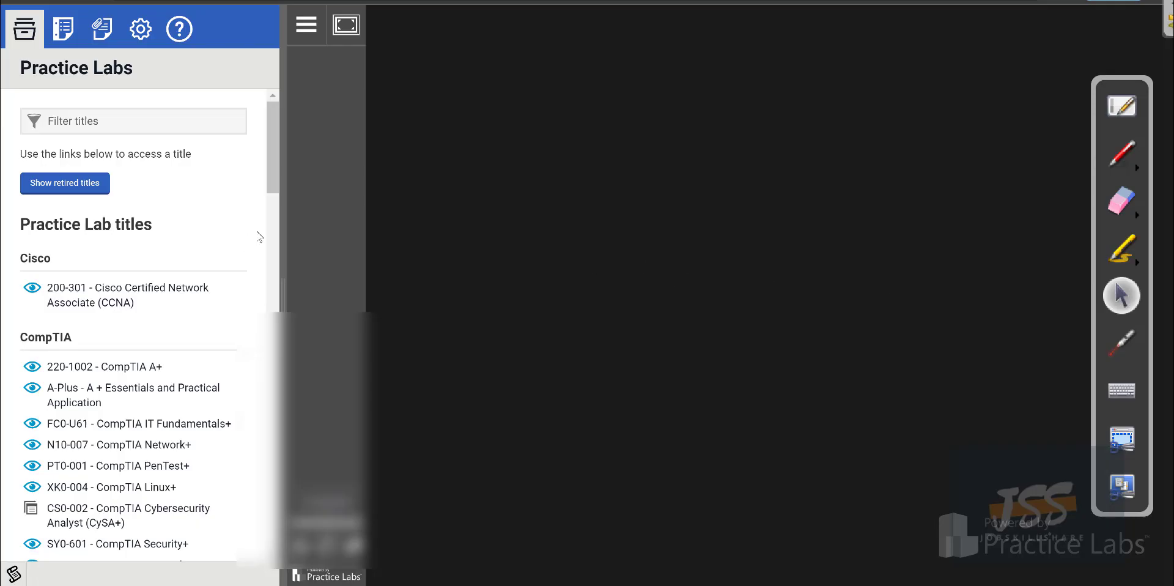
drag(273, 172, 278, 541)
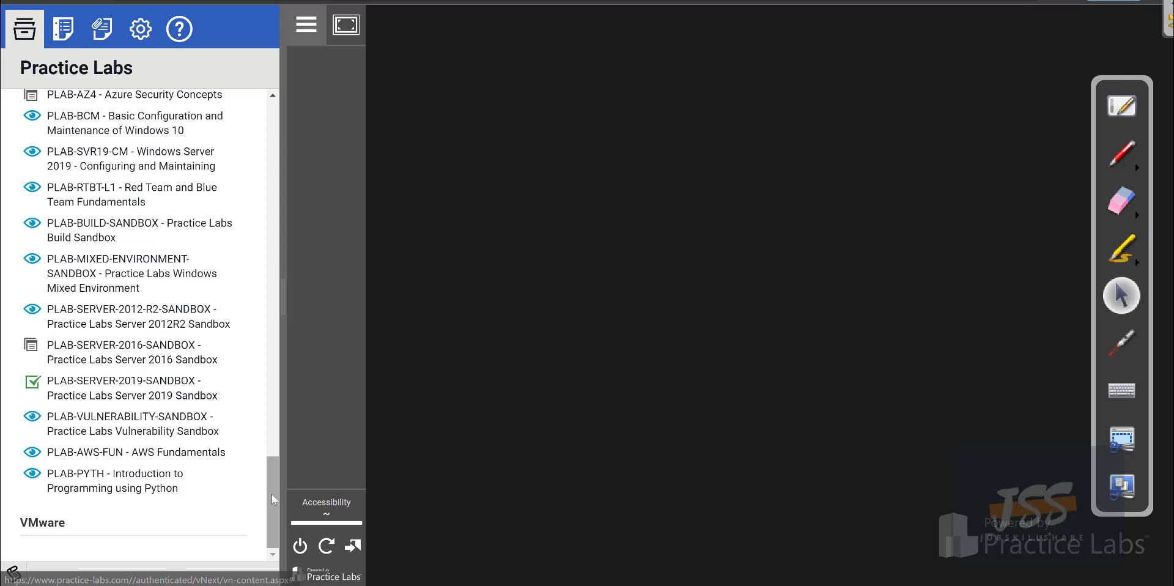
drag(269, 507, 272, 153)
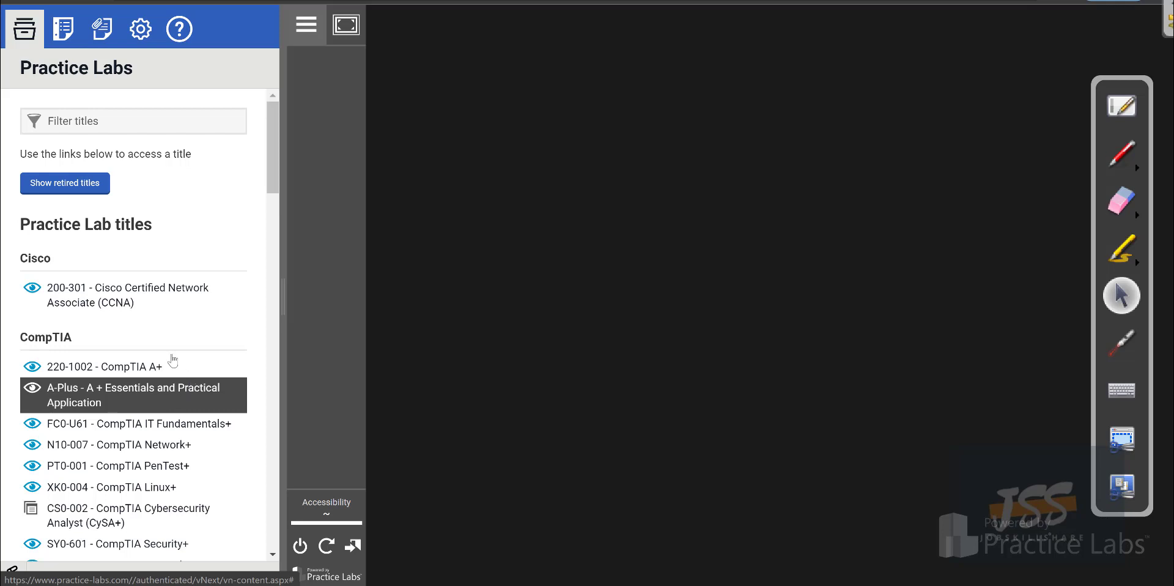
Open the 220-1002 CompTIA A+ lab and its Operating System Types and Features guide
click(96, 368)
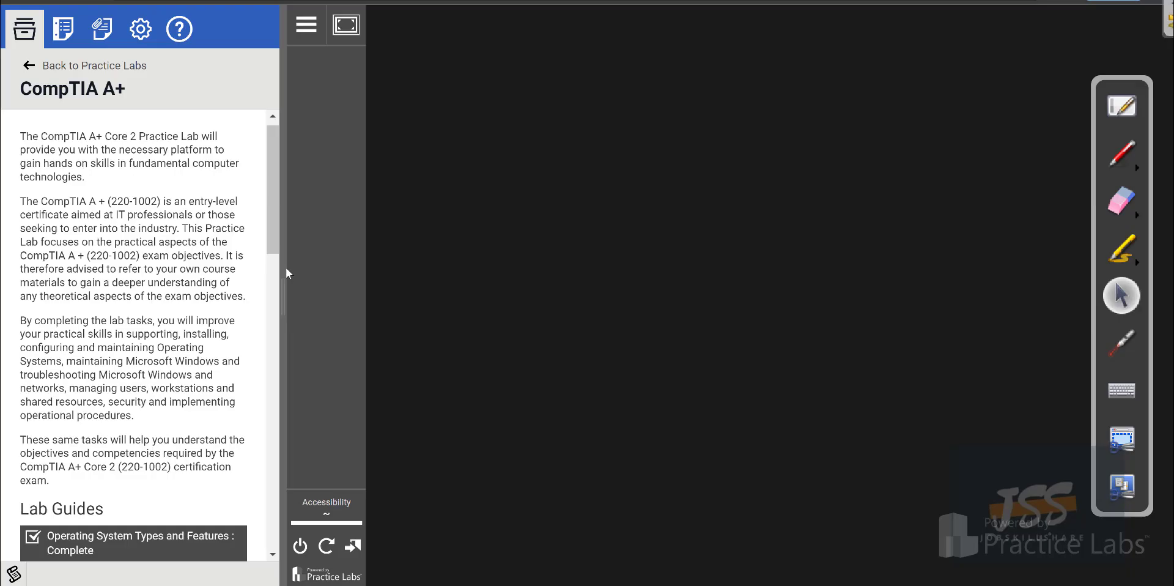
drag(264, 222, 266, 272)
scroll(267, 316, down, 13)
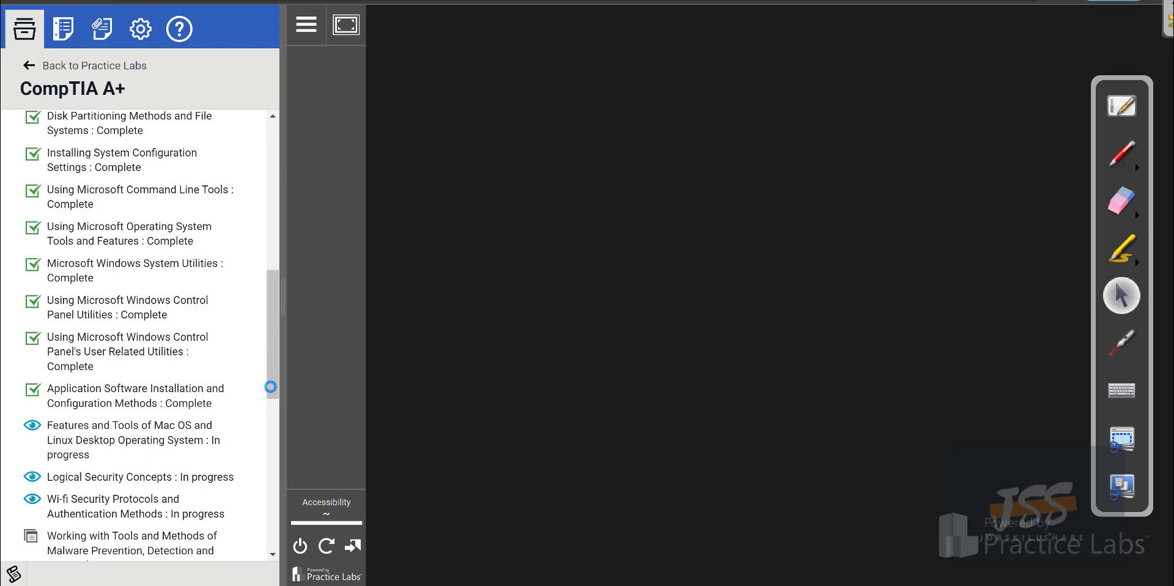
scroll(283, 512, up, 12)
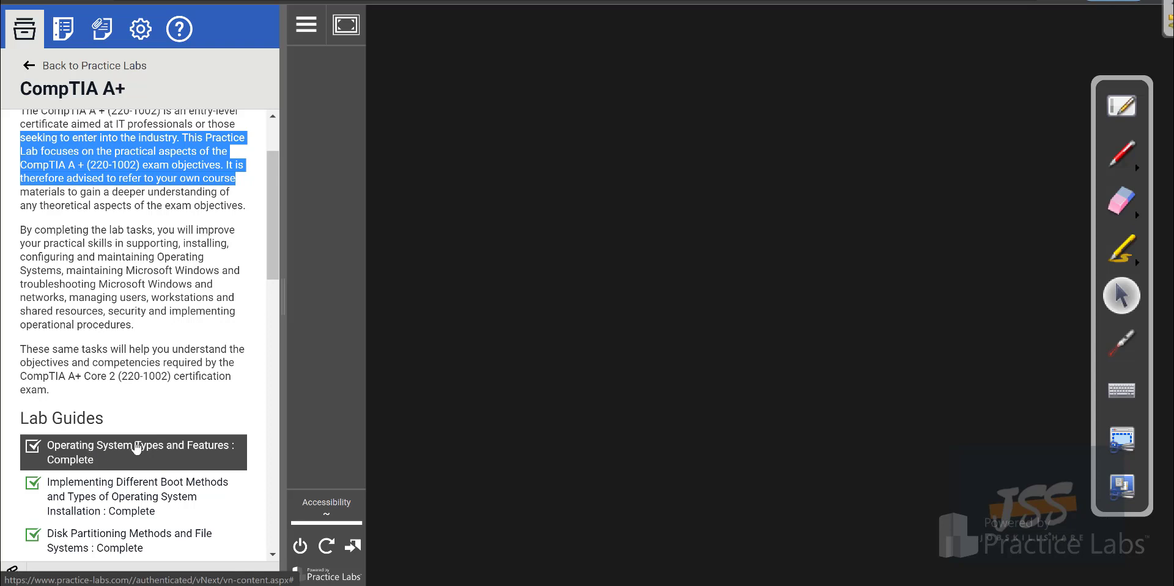
click(168, 467)
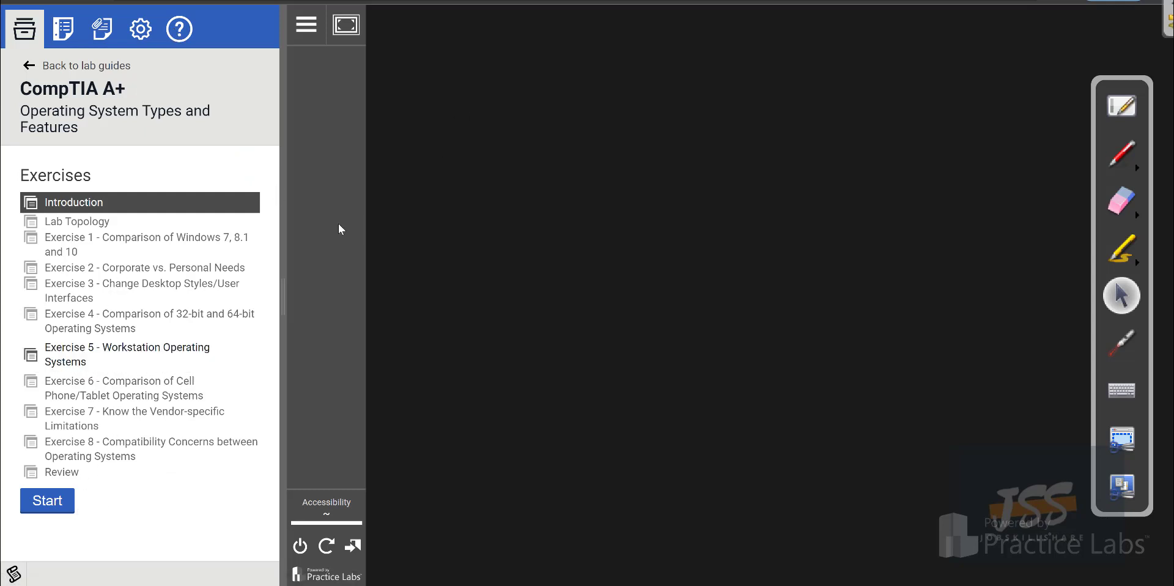
click(176, 44)
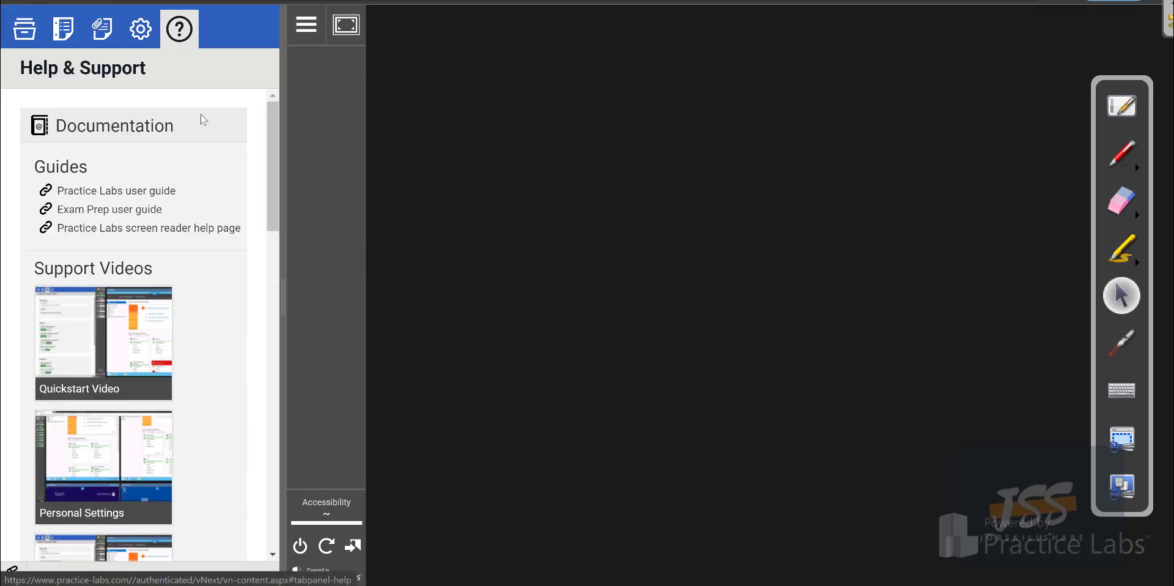
scroll(95, 150, down, 1)
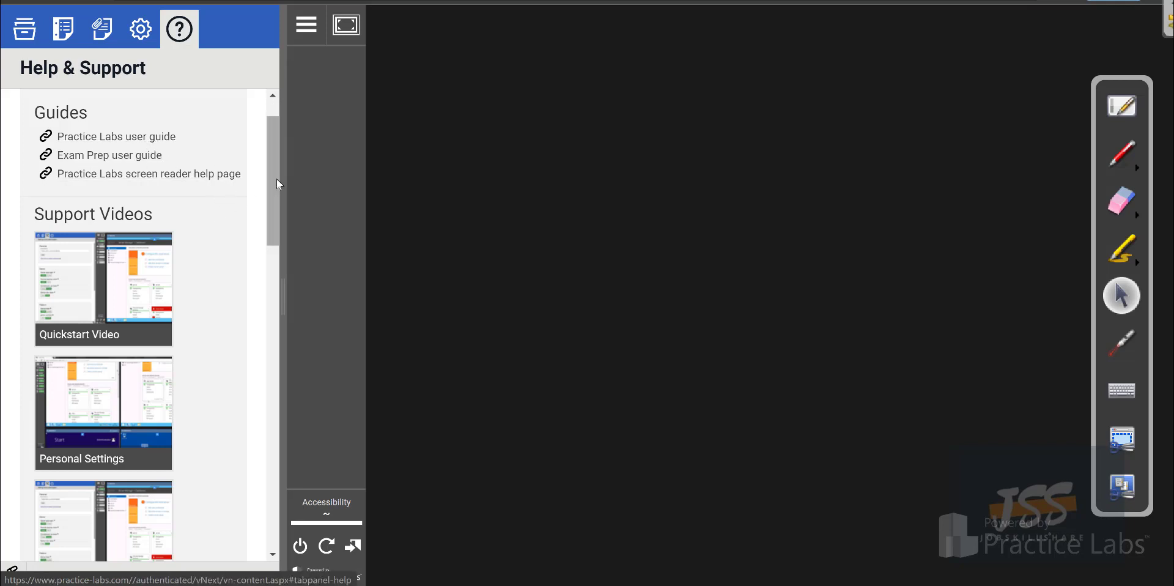
scroll(163, 239, down, 2)
scroll(269, 299, down, 3)
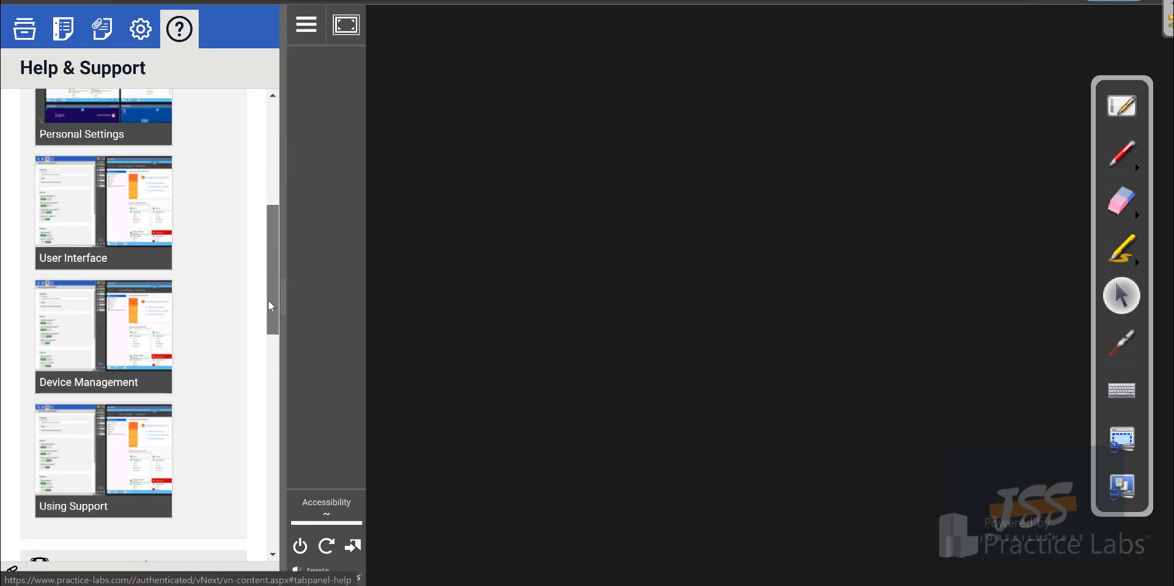
scroll(269, 306, down, 6)
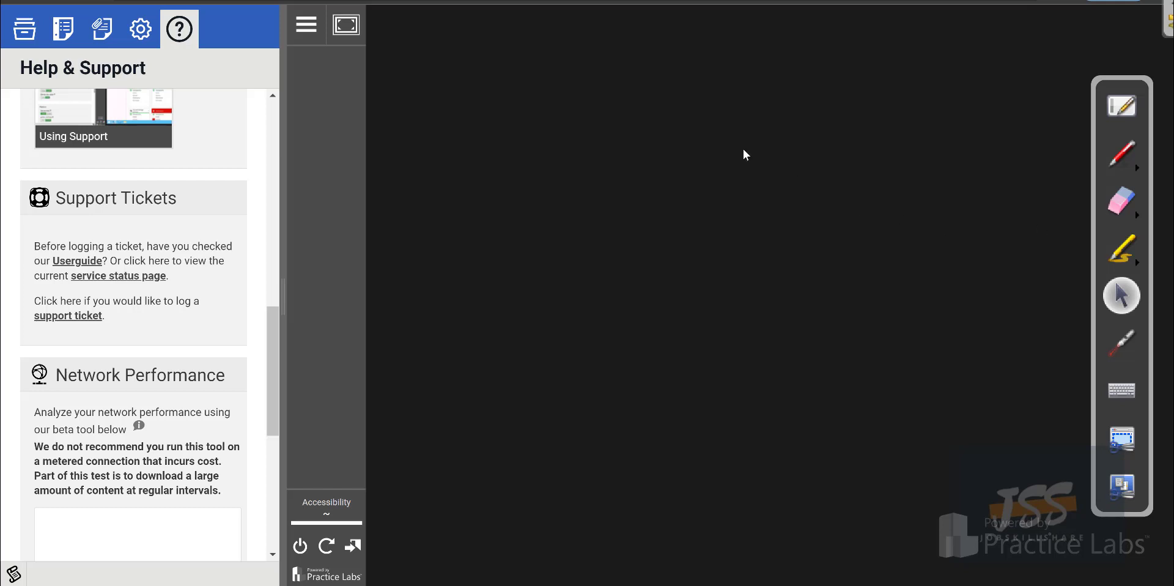
click(10, 32)
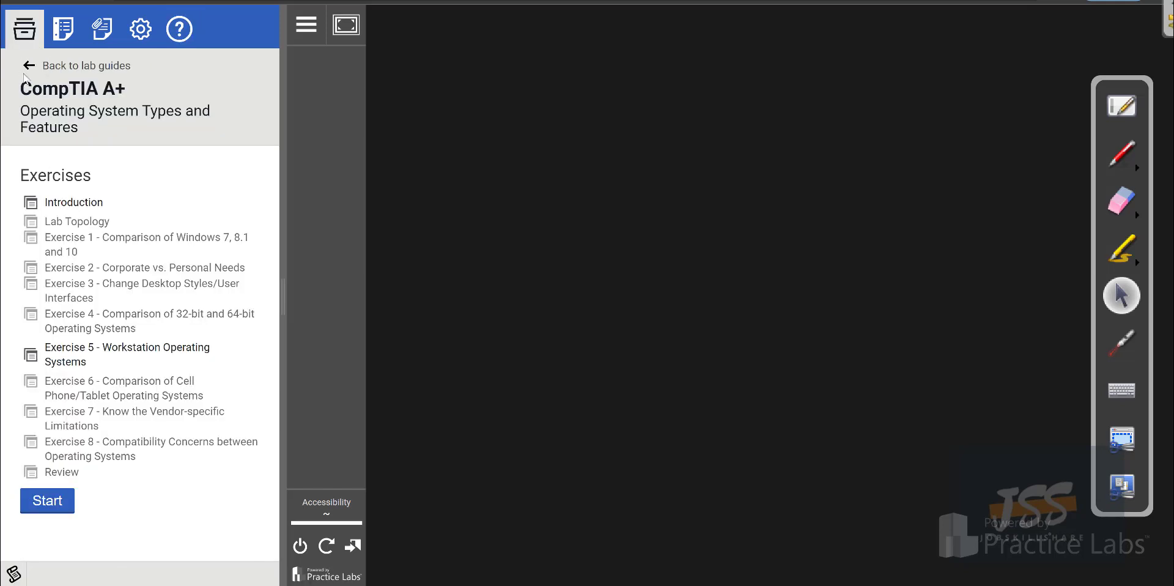
Return to the full lab list and open the PLAB-SERVER-2019-SANDBOX lab
click(80, 65)
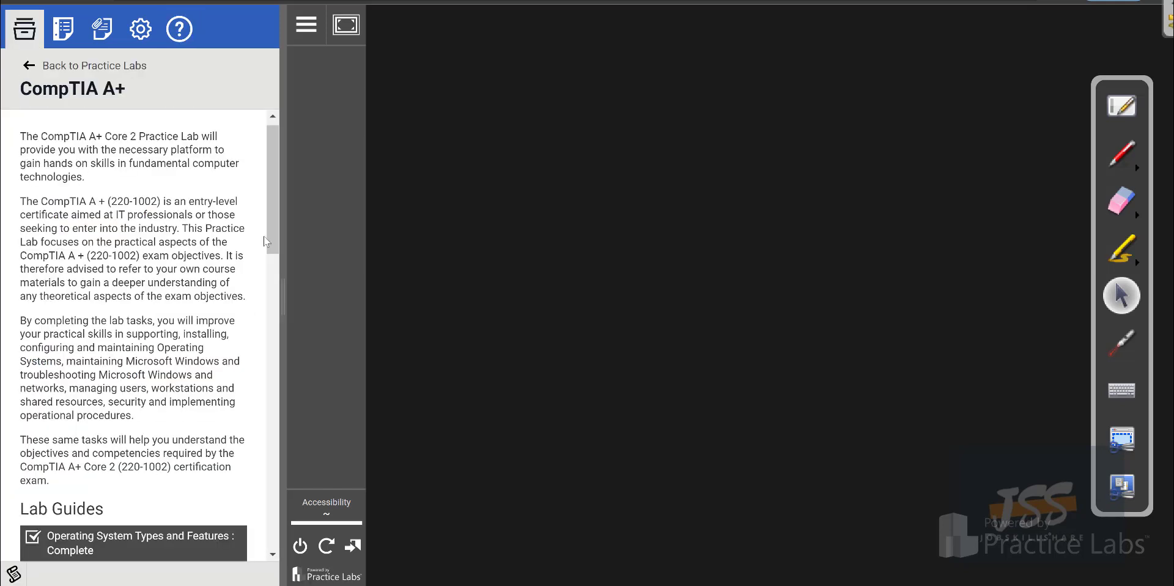
click(27, 65)
drag(270, 141, 275, 509)
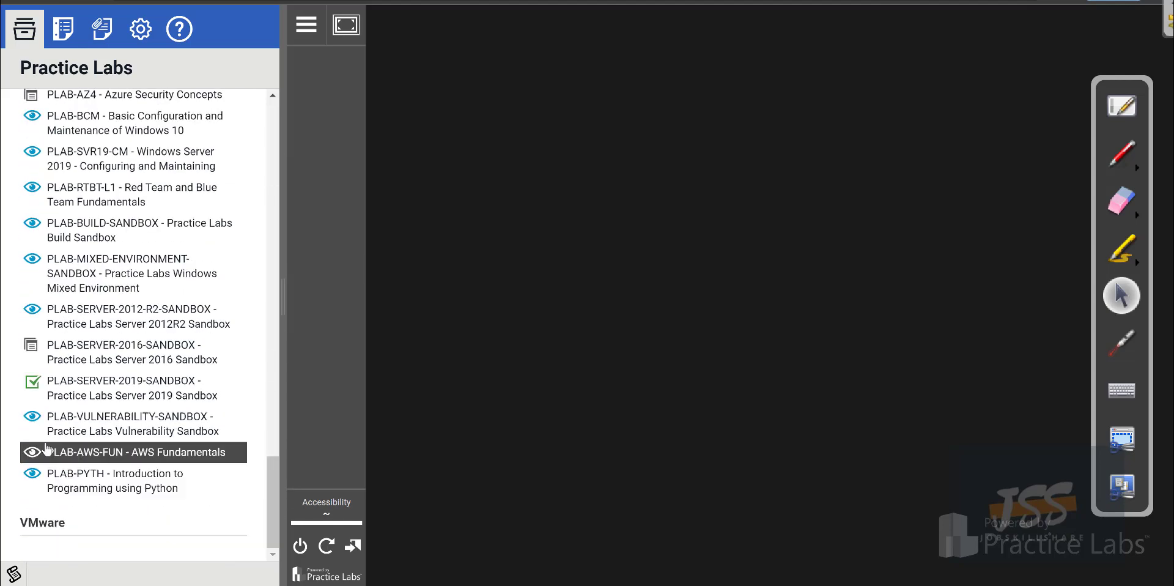
click(128, 401)
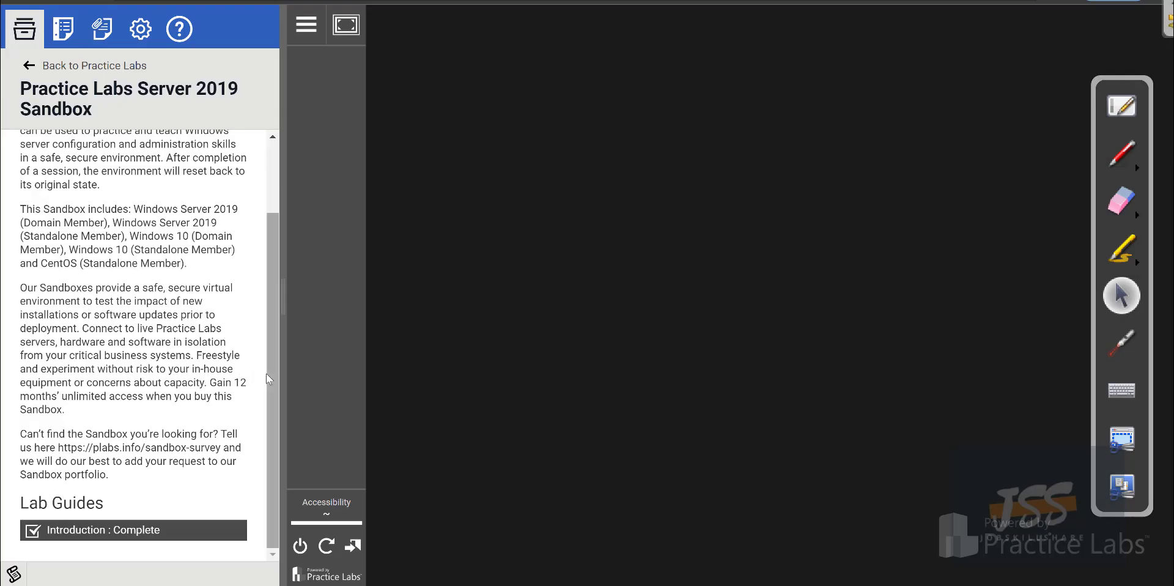
Start the sandbox from its Introduction guide and show a device's power options
click(67, 537)
click(51, 244)
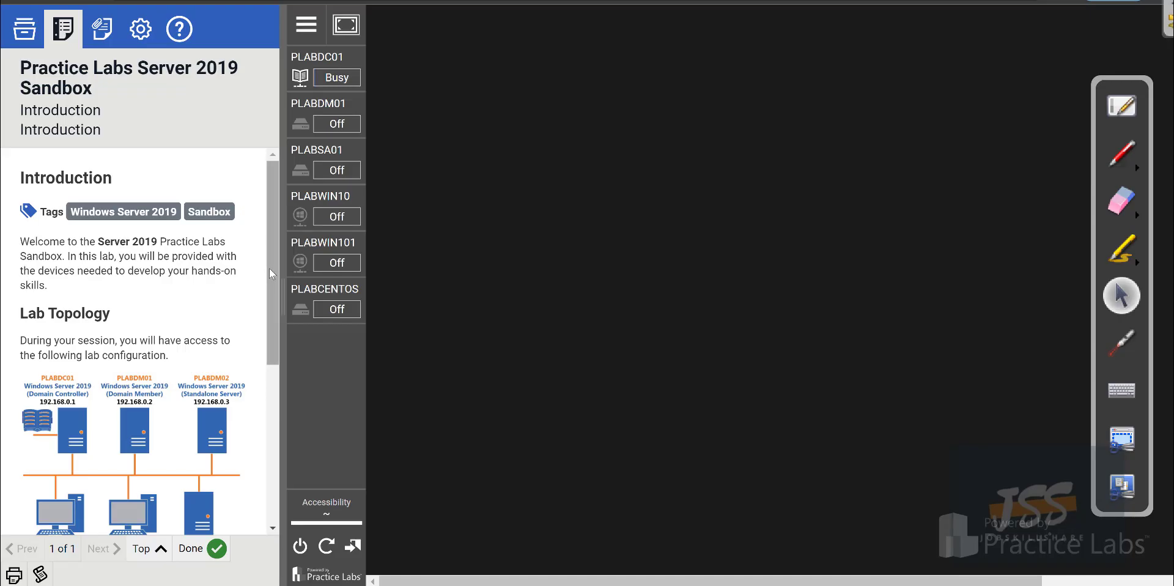
drag(269, 267, 266, 313)
click(328, 152)
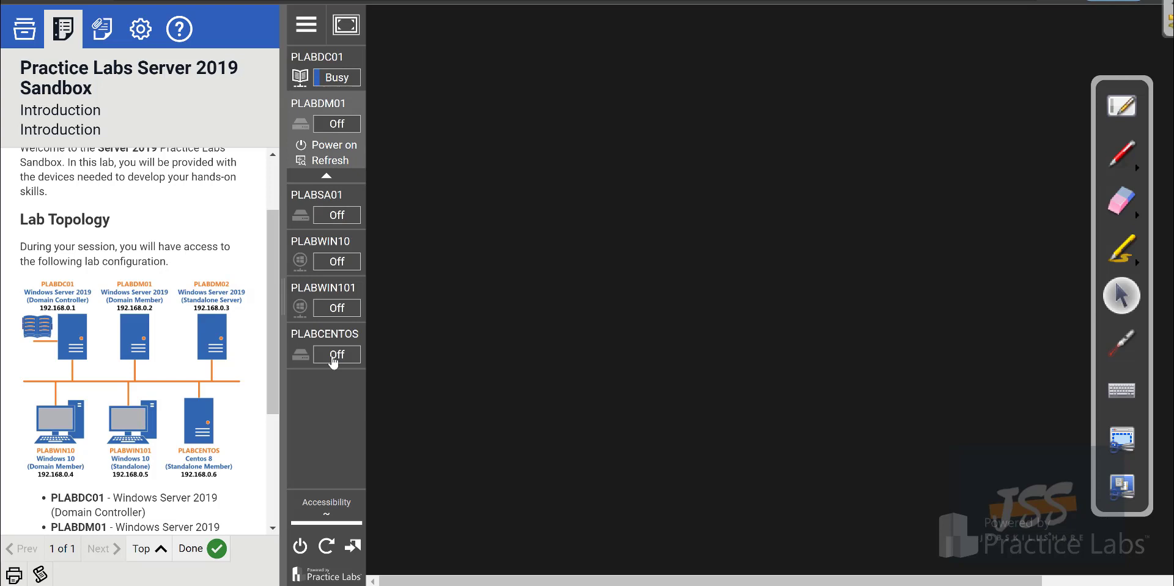
Collapse the PLABWIN10 power options and open the image context menu on the lab diagram
mouse_move(330, 256)
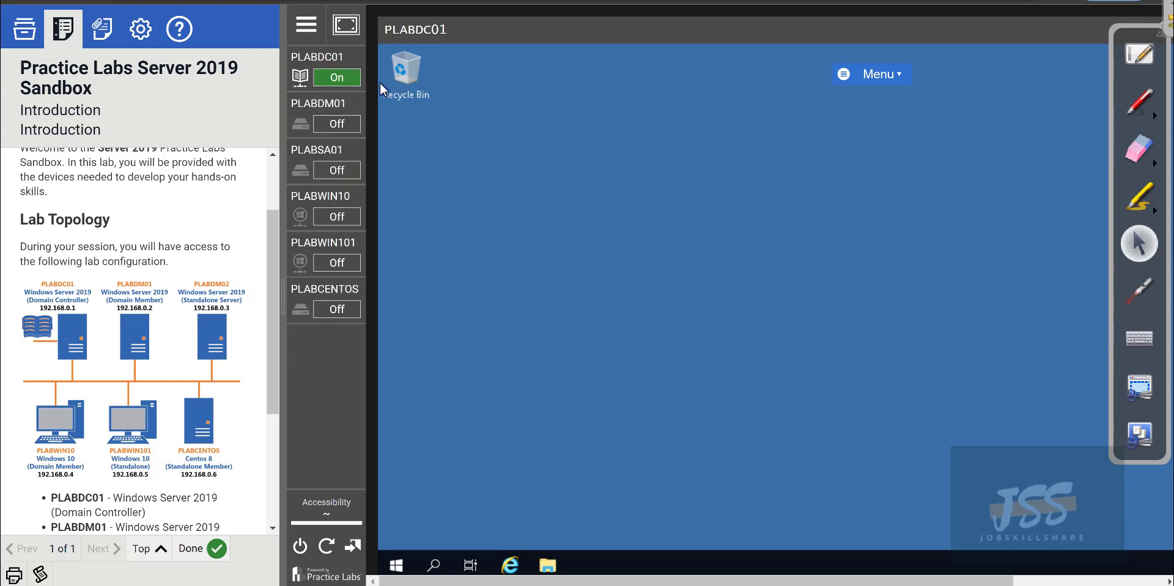
mouse_move(356, 124)
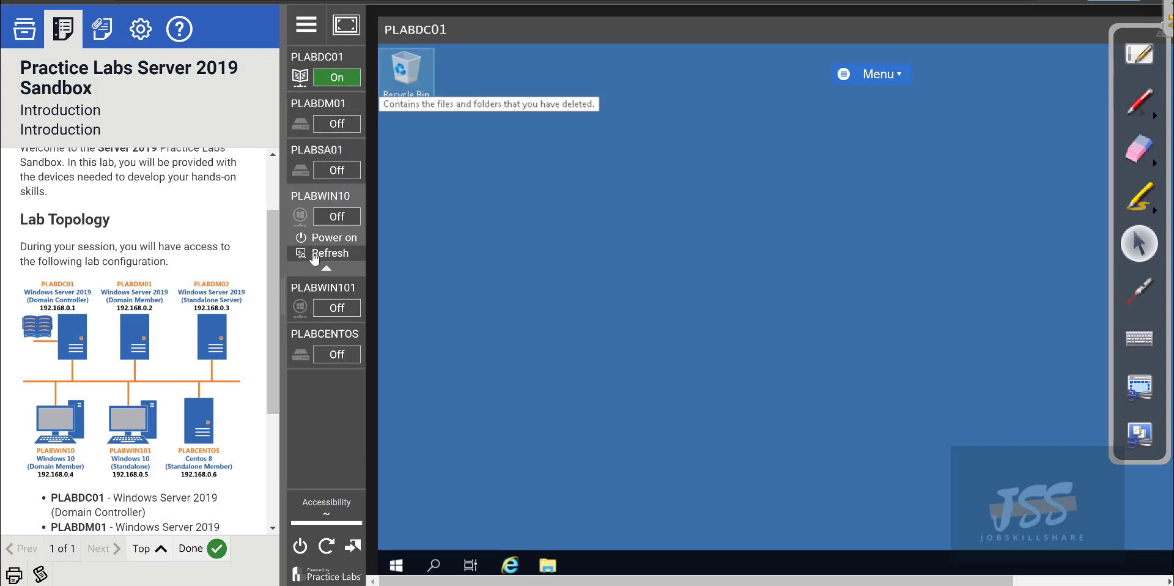
click(316, 258)
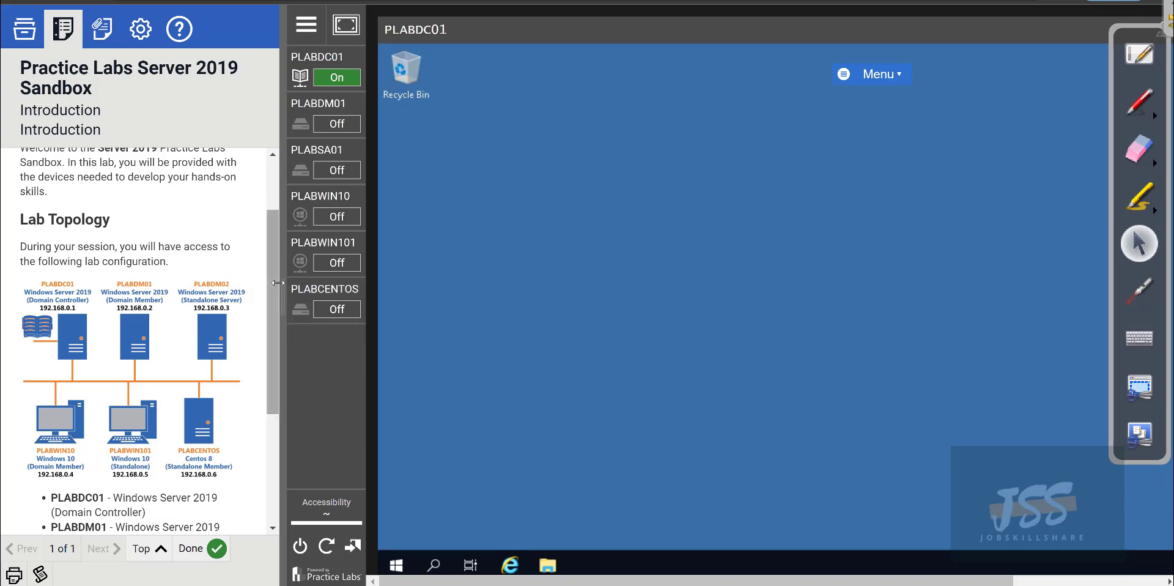
scroll(277, 306, down, 2)
scroll(277, 305, down, 3)
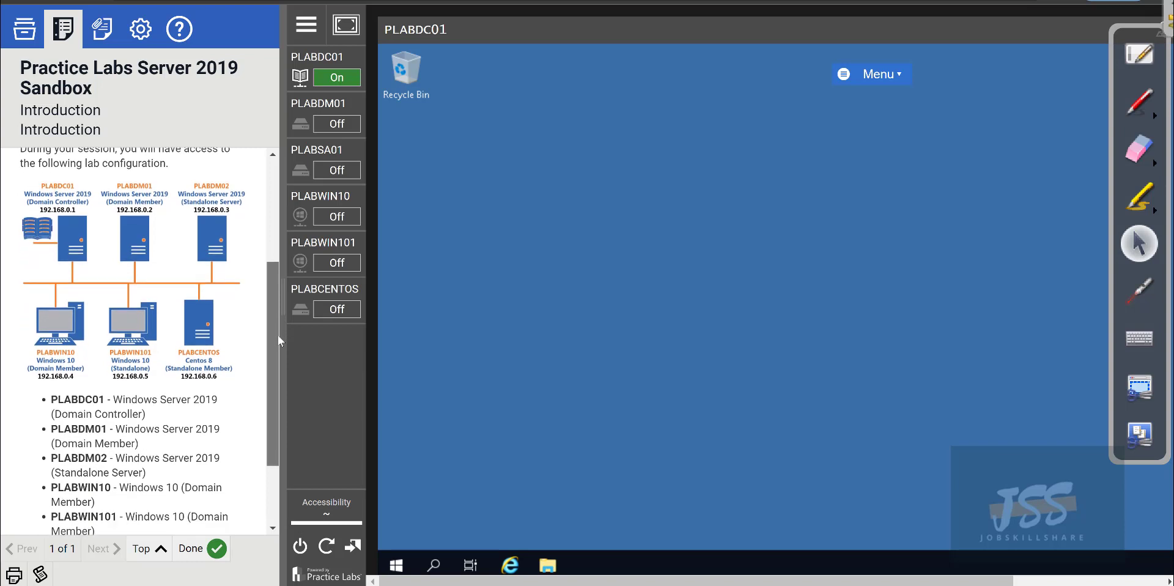
scroll(278, 339, down, 1)
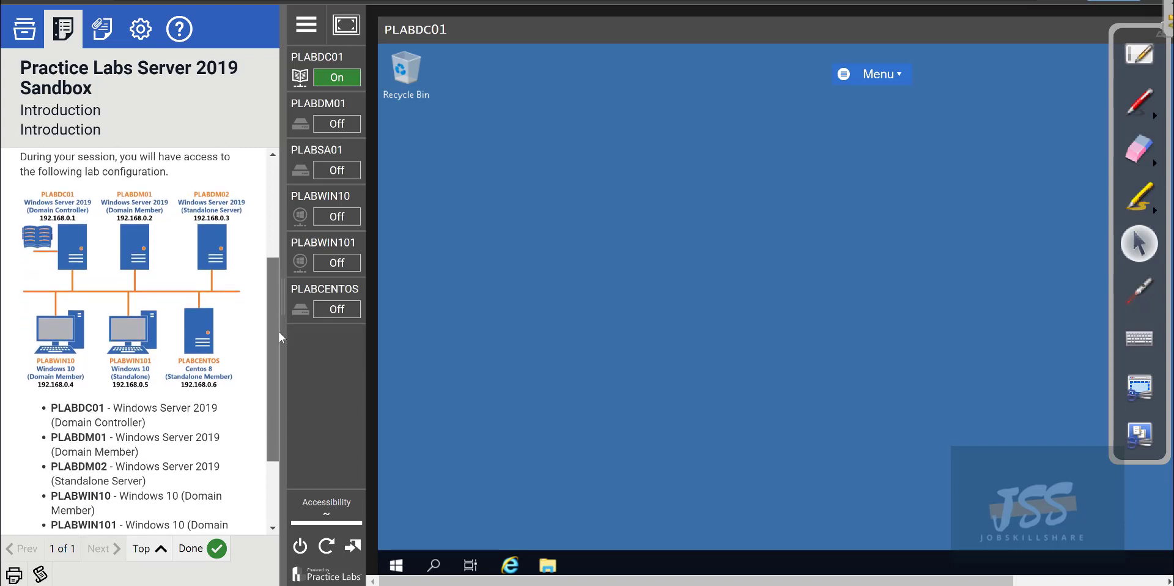
scroll(280, 343, down, 1)
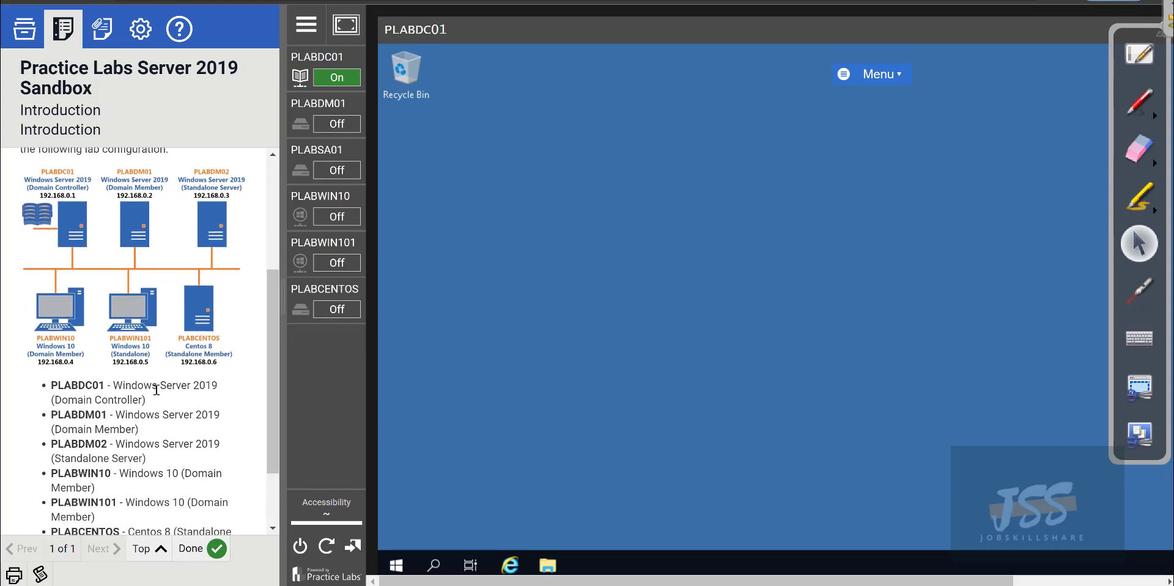
right_click(125, 248)
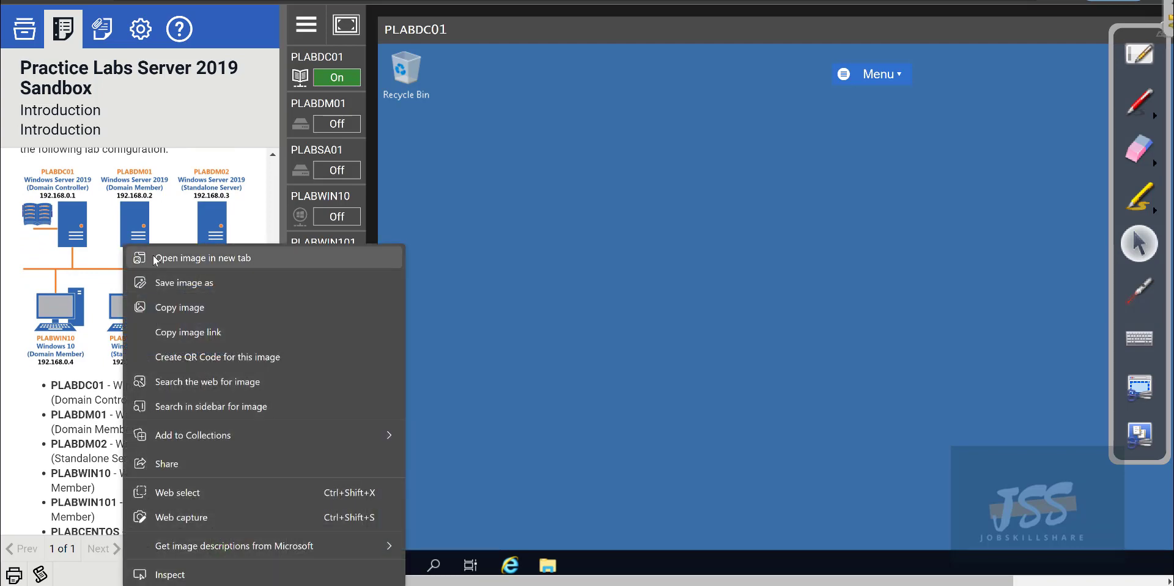
Open the lab diagram in a new tab and mark PLABDC01 with red ink: an address stroke and AD
click(158, 256)
click(360, 2)
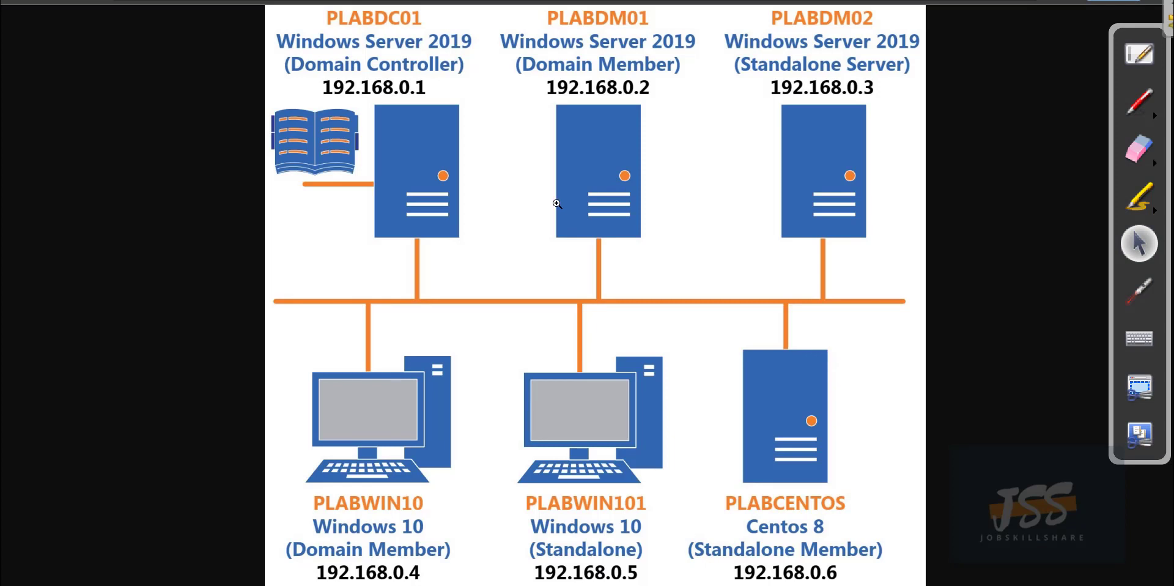
click(1140, 102)
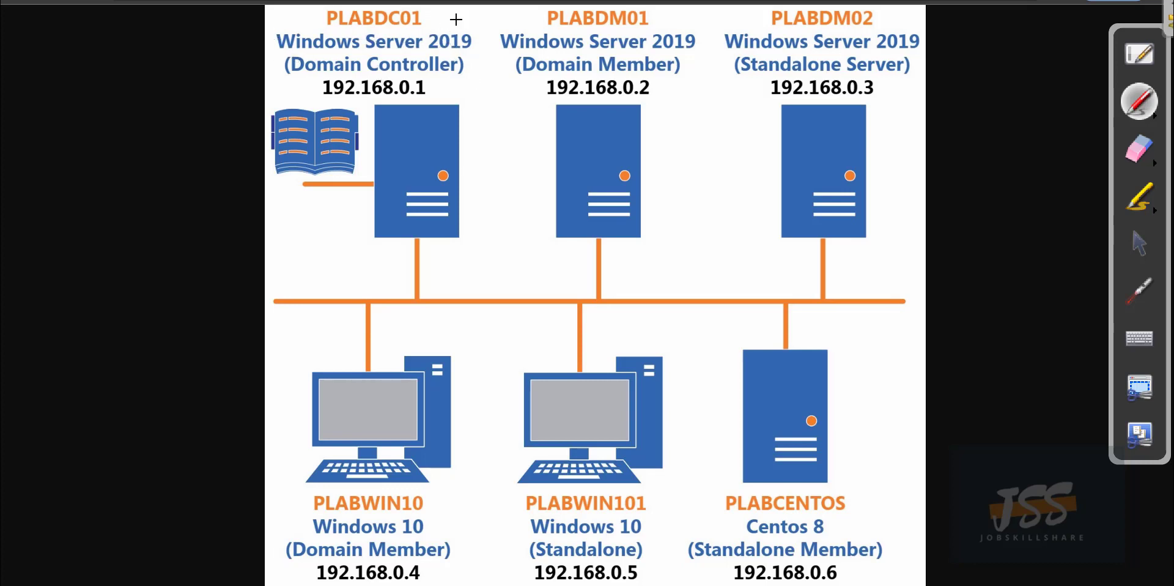
mouse_move(481, 106)
mouse_down()
mouse_move(459, 91)
mouse_move(453, 99)
mouse_move(480, 85)
mouse_up()
drag(387, 157, 398, 148)
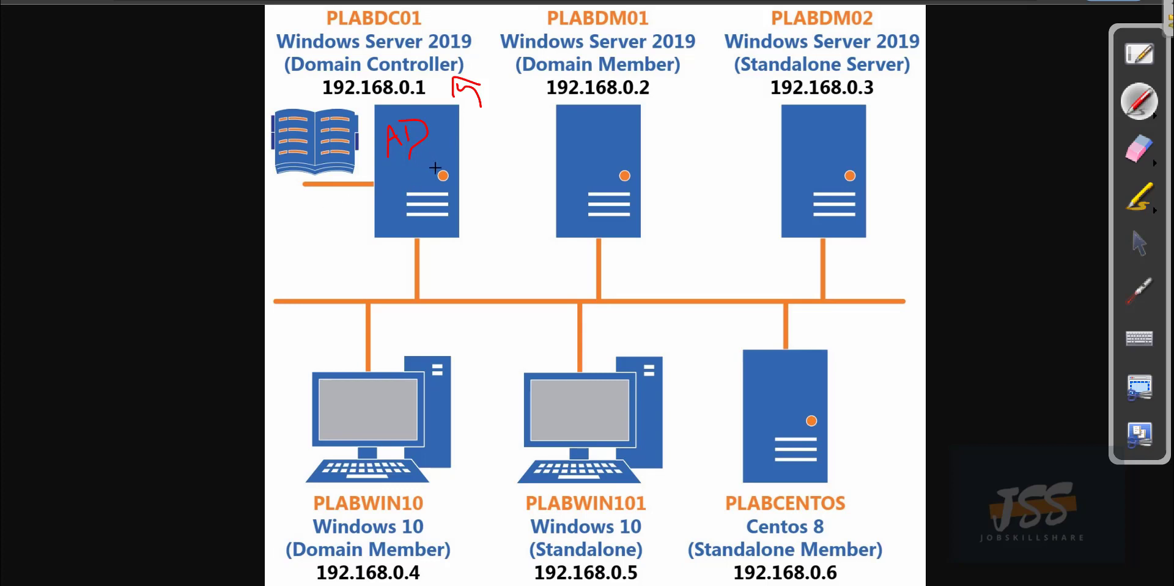
Redo a stray stroke on the PLABDC01 note, then draw an arrow, AD and a cross on PLABDM02
drag(412, 153, 405, 165)
key(ctrl+z)
drag(411, 149, 407, 158)
mouse_move(723, 135)
mouse_down()
mouse_move(763, 129)
mouse_move(742, 150)
mouse_up()
drag(799, 127, 814, 161)
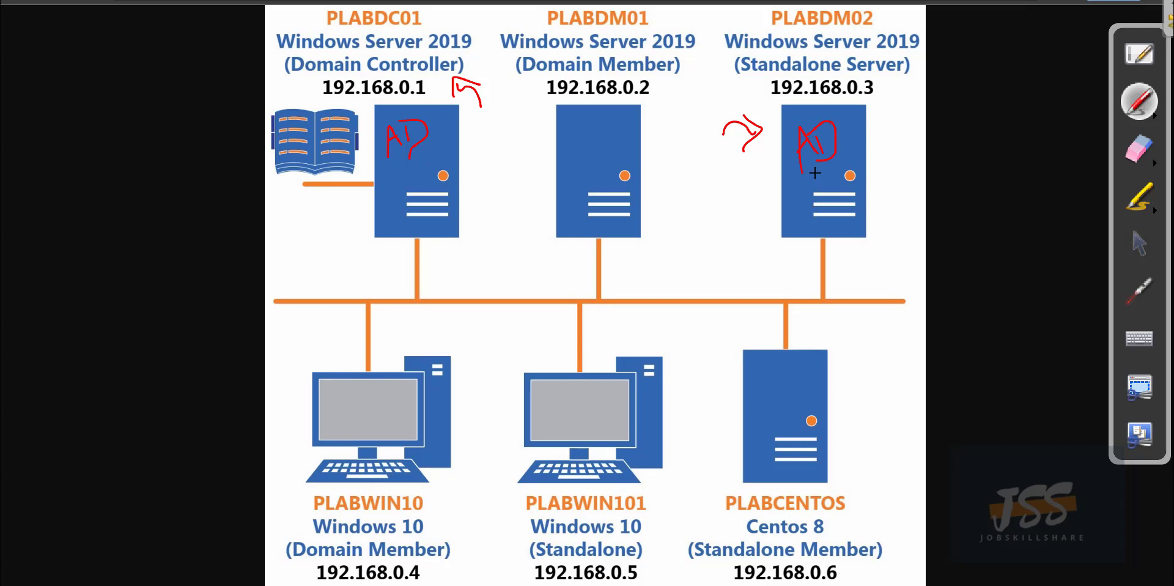
mouse_move(801, 178)
mouse_down()
mouse_move(828, 201)
mouse_move(809, 226)
mouse_up()
Draw an arrow from PLABDM01 to PLABDC01, write AD on PLABWIN10 and circle its label
mouse_move(586, 157)
mouse_down()
mouse_move(533, 162)
mouse_move(496, 142)
mouse_move(494, 181)
mouse_up()
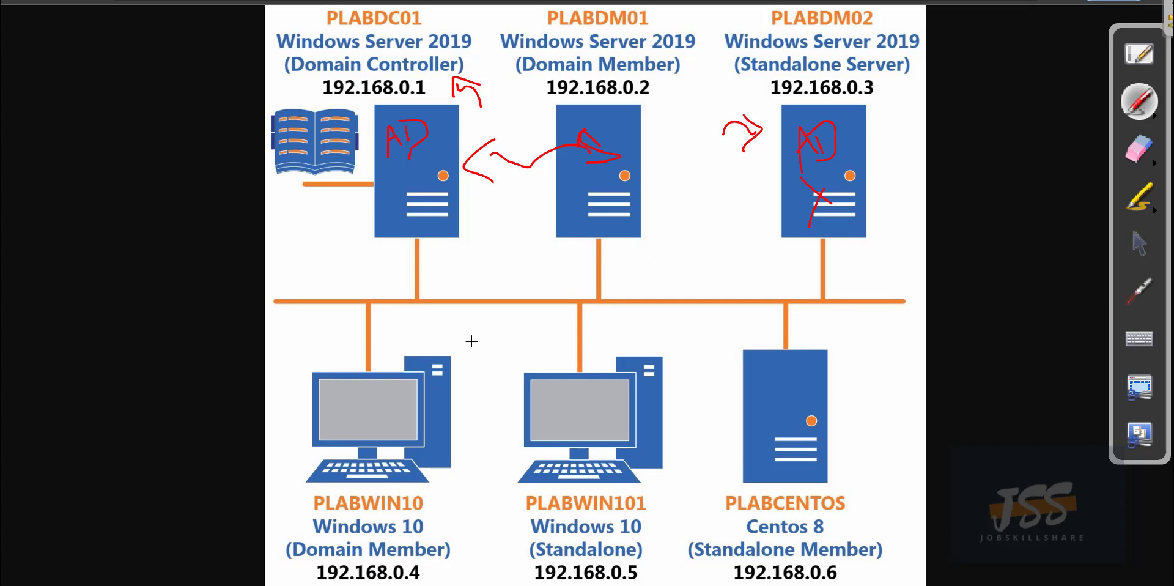
mouse_move(303, 336)
mouse_down()
mouse_move(314, 360)
mouse_move(341, 334)
mouse_move(361, 365)
mouse_move(327, 396)
mouse_move(359, 414)
mouse_up()
drag(363, 397, 367, 428)
mouse_move(283, 508)
mouse_down()
mouse_move(381, 506)
mouse_move(484, 545)
mouse_move(371, 561)
mouse_move(248, 521)
mouse_move(267, 510)
mouse_up()
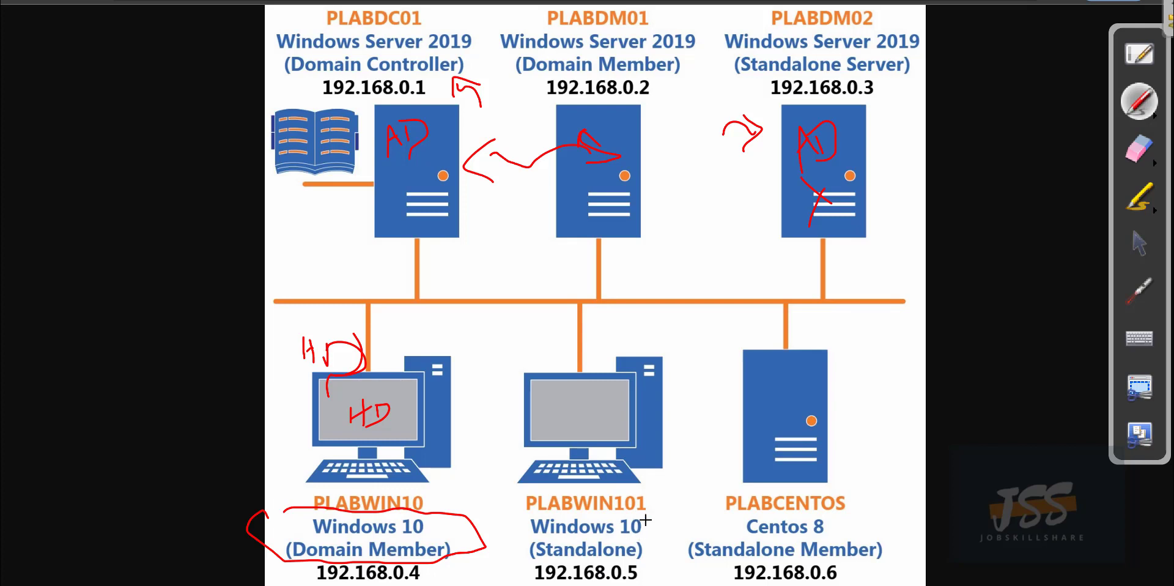
Mark PLABWIN101's label and draw lines from PLABWIN101 and PLABWIN10 up to PLABDC01
mouse_move(672, 495)
mouse_down()
mouse_move(657, 509)
mouse_move(670, 520)
mouse_up()
mouse_move(541, 497)
mouse_down()
mouse_move(507, 476)
mouse_move(469, 489)
mouse_up()
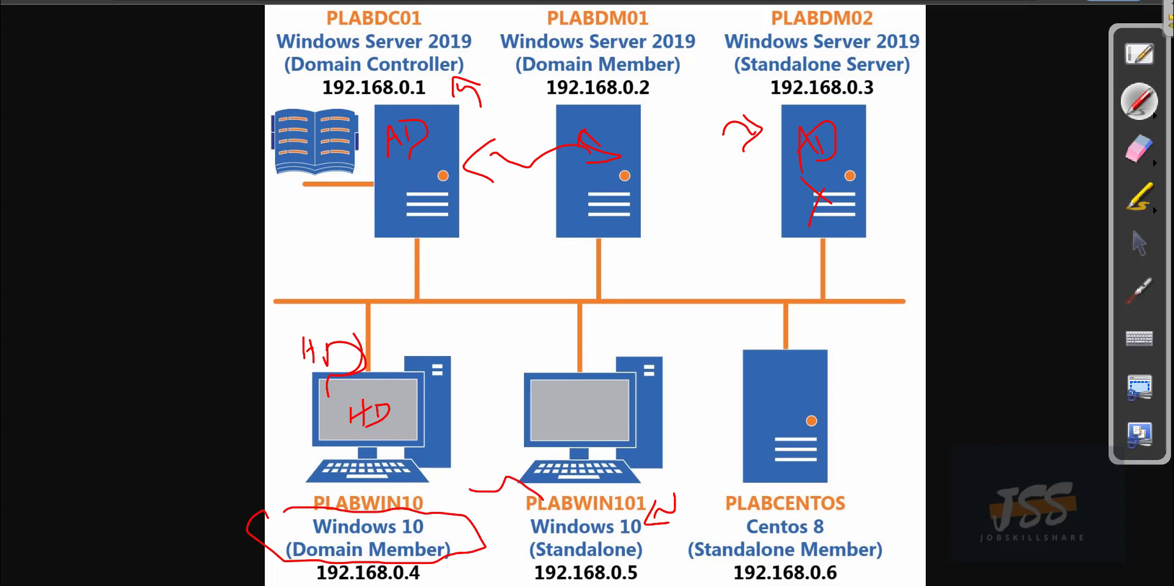
mouse_move(541, 375)
mouse_down()
mouse_move(439, 269)
mouse_move(473, 269)
mouse_up()
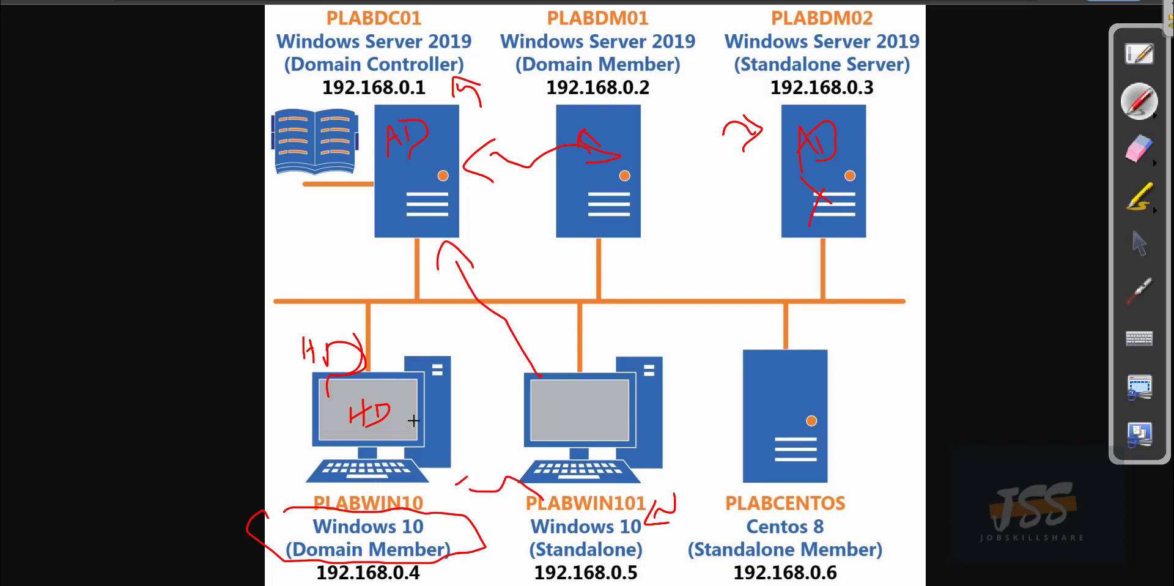
mouse_move(396, 353)
mouse_down()
mouse_move(411, 320)
mouse_move(402, 266)
mouse_move(433, 320)
mouse_up()
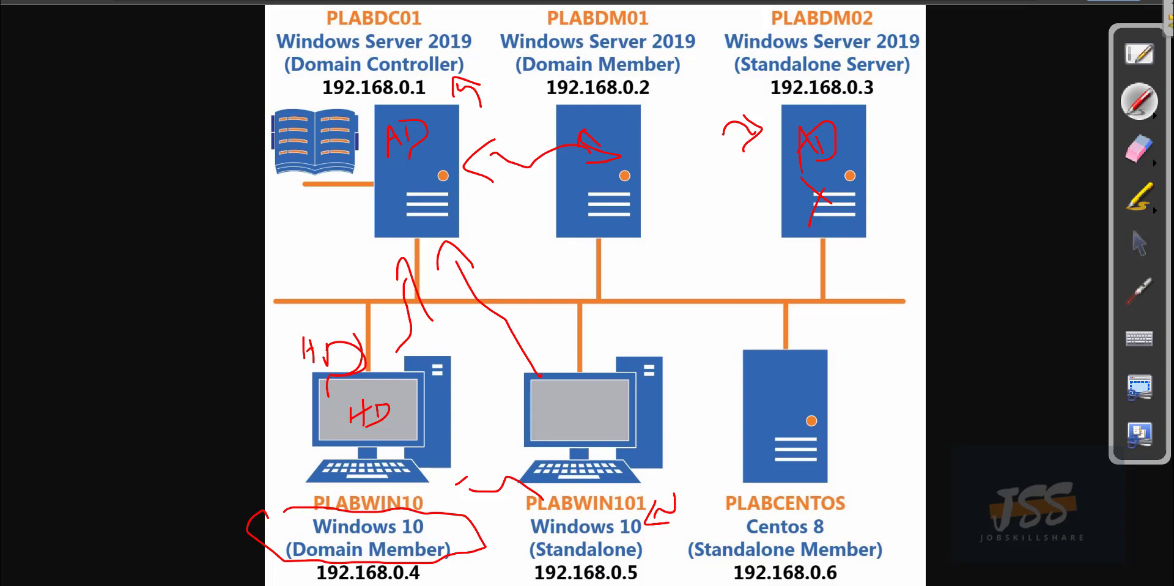
Close the annotated diagram and hide the lab guide panel
click(1138, 243)
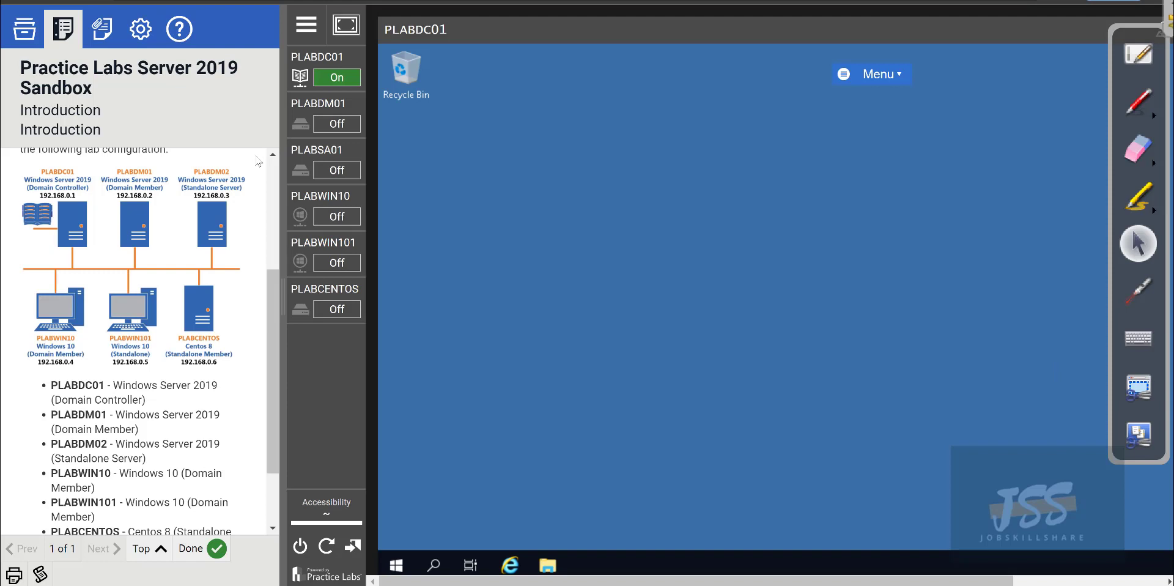
click(306, 29)
Reopen the content panel and scroll through the help and support information
click(34, 25)
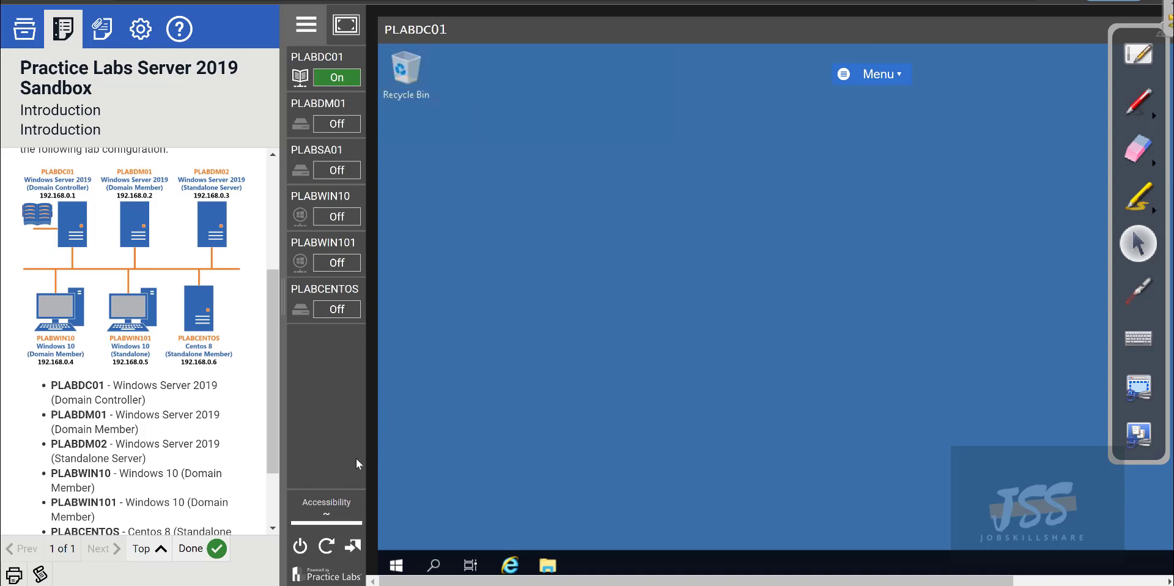
click(182, 32)
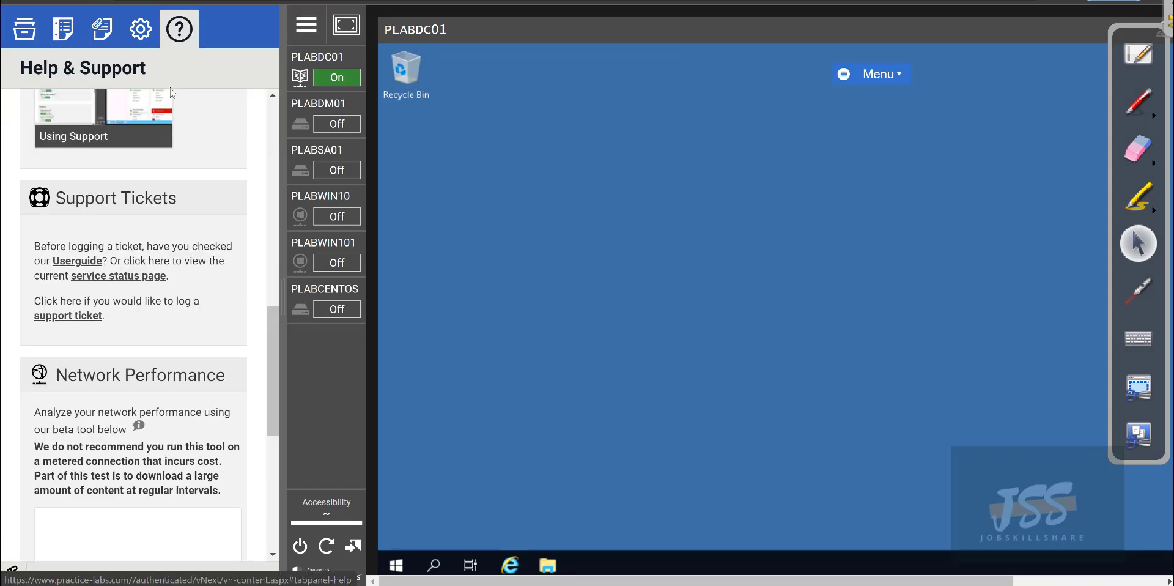
scroll(206, 314, up, 5)
scroll(206, 314, up, 5)
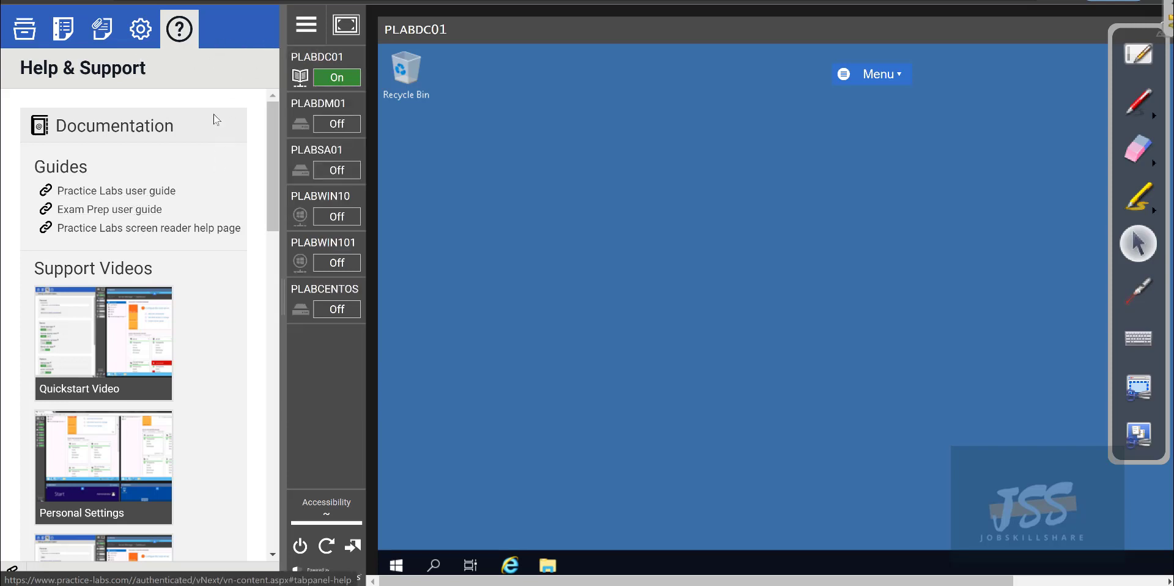
scroll(273, 196, down, 15)
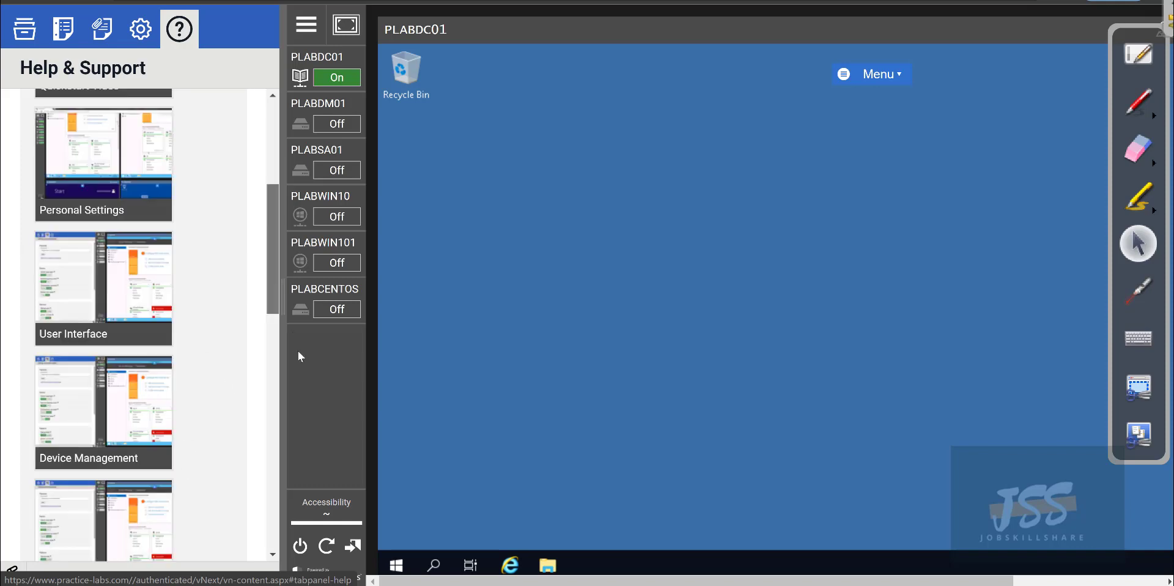
scroll(267, 430, up, 15)
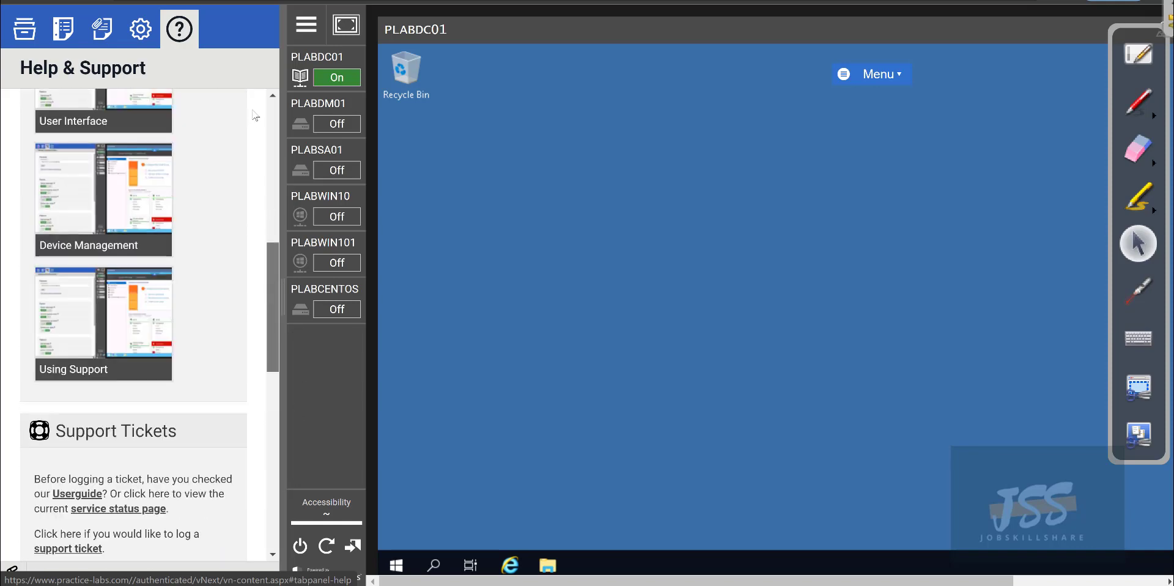
Look at the lab guide, reports and settings tabs, finishing on the lab overview
click(61, 31)
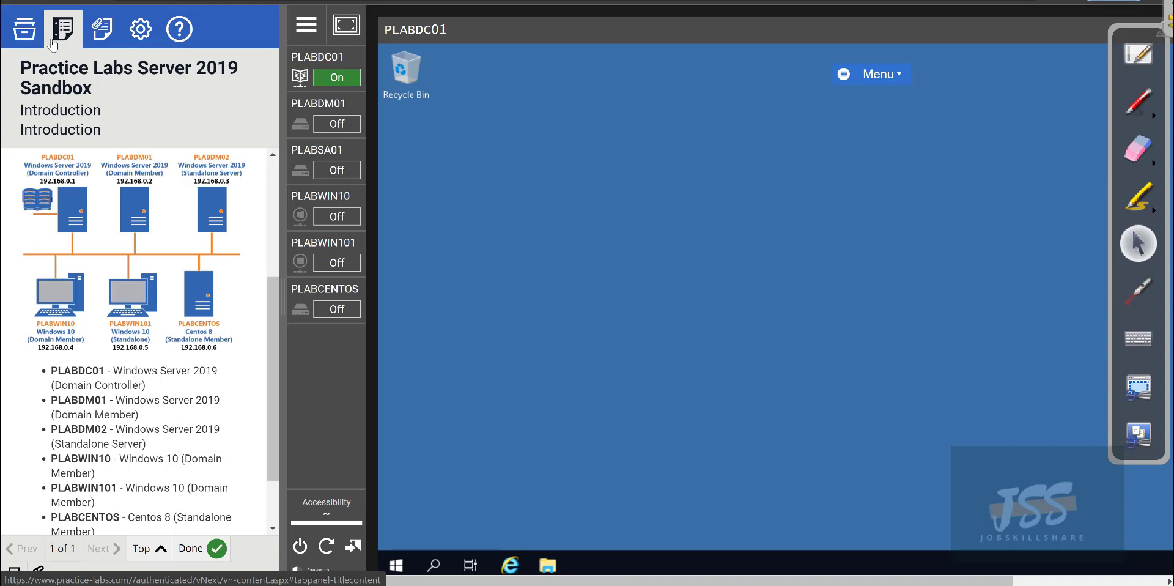
click(97, 34)
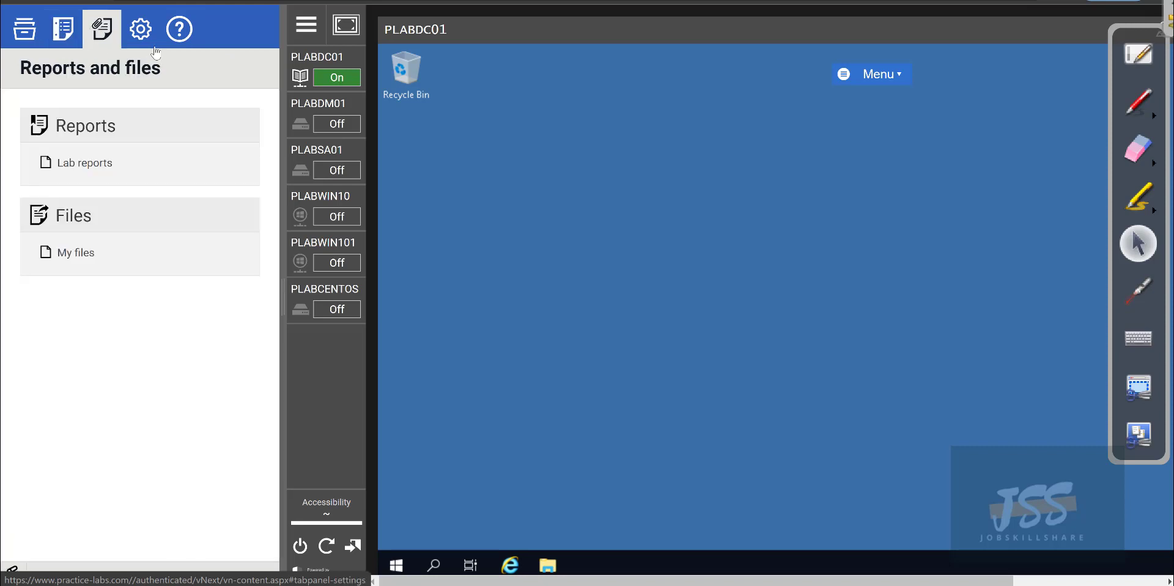
click(140, 29)
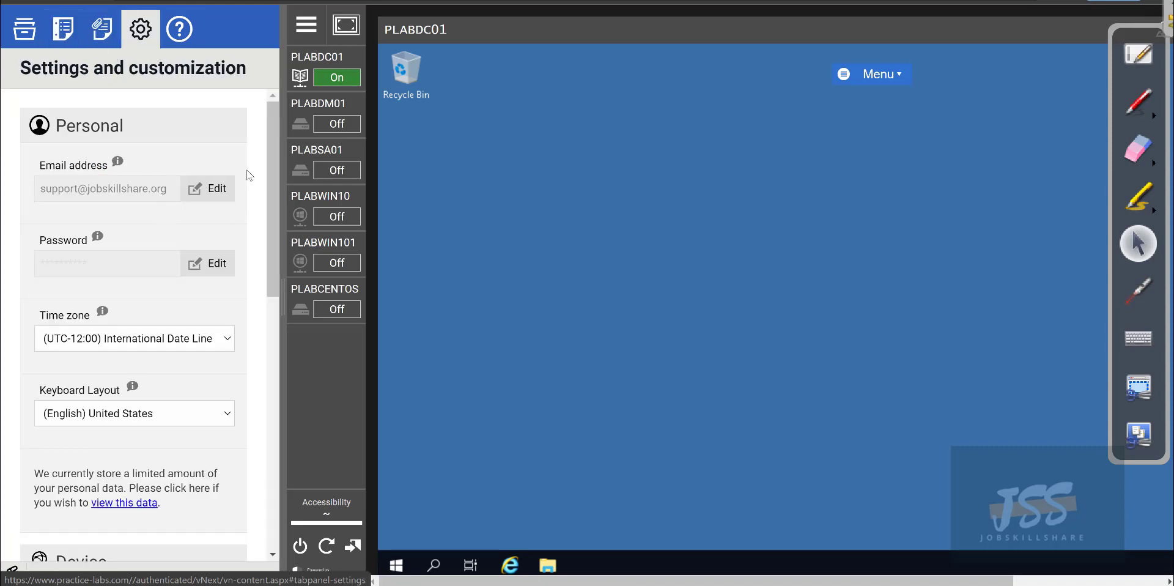
scroll(273, 177, down, 6)
scroll(184, 275, up, 6)
click(42, 37)
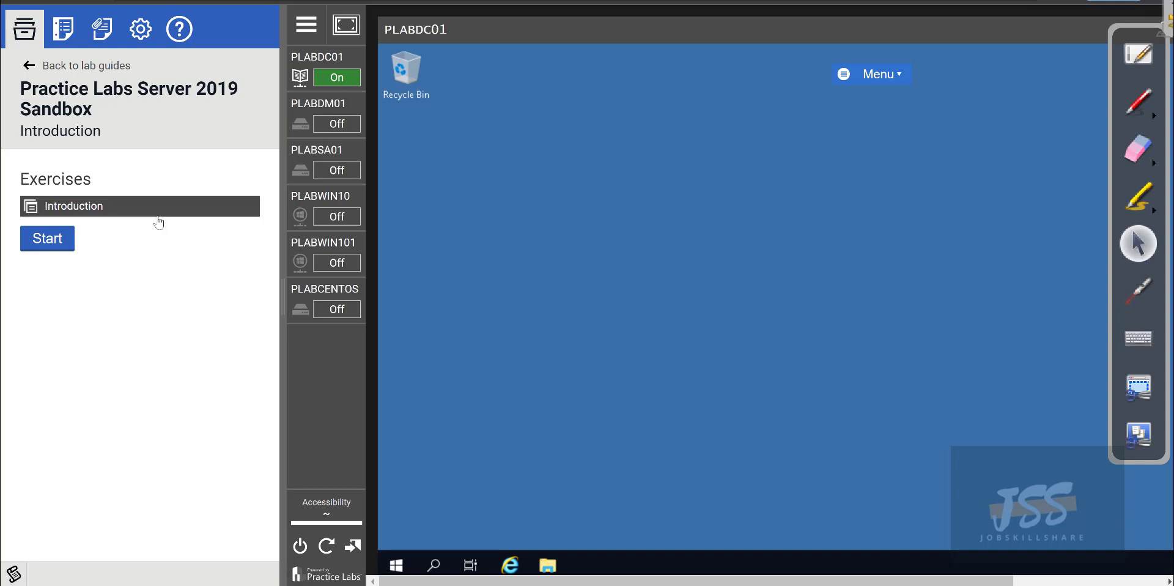
Hide the guide panel and power on all six lab devices at once
click(305, 25)
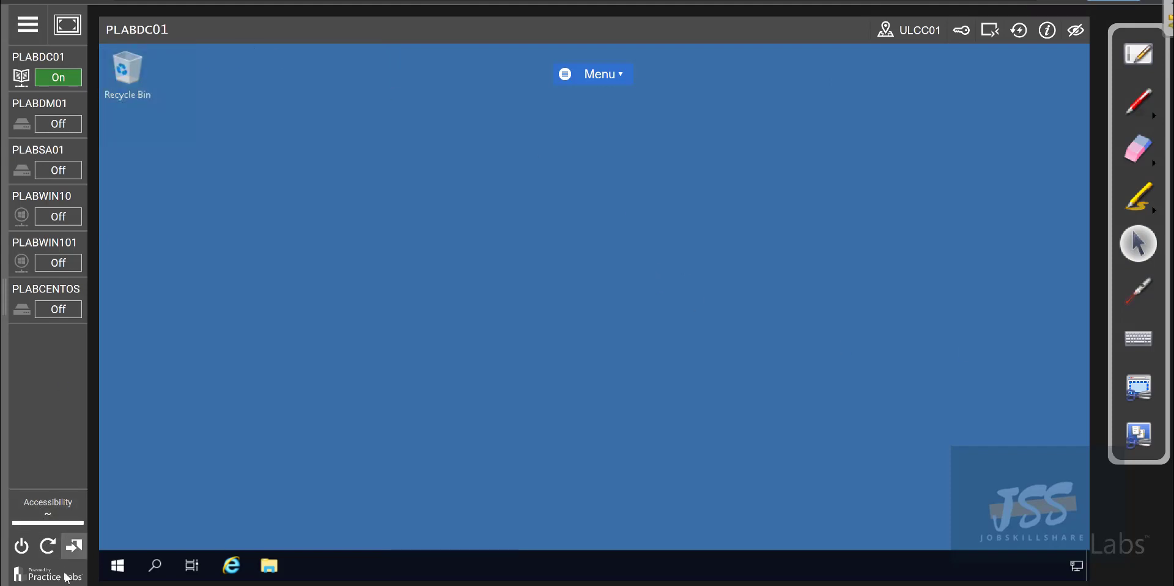
click(19, 556)
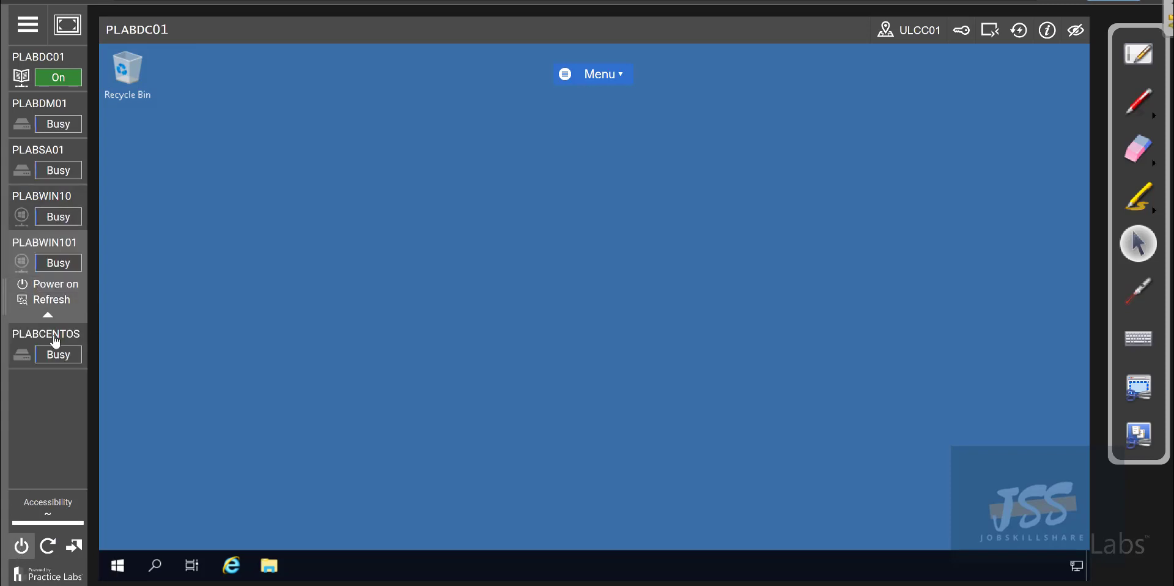
mouse_move(40, 62)
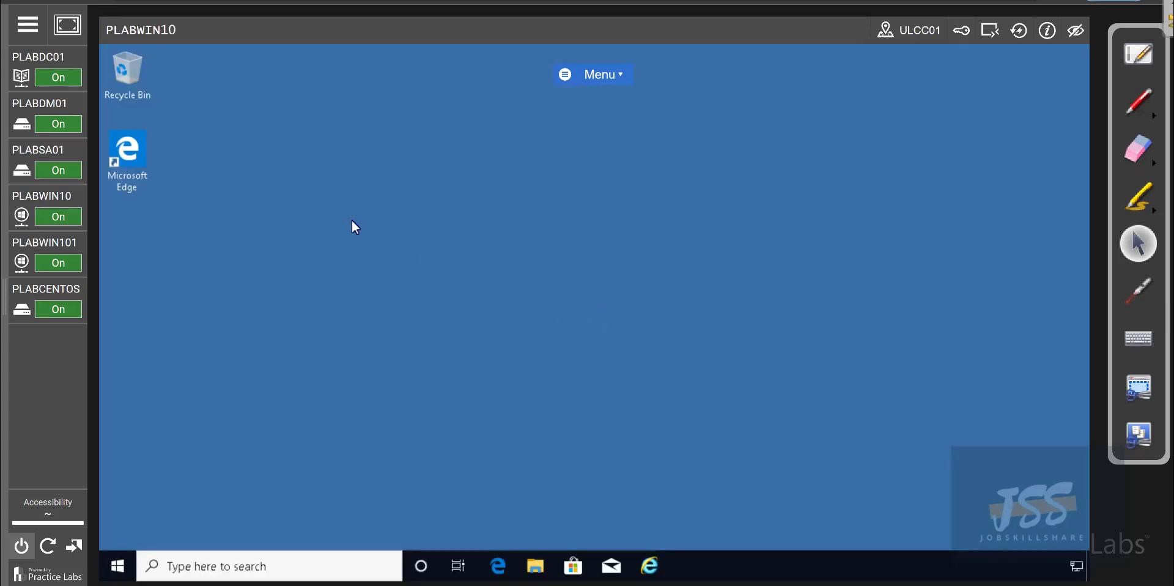
Open PLABDC01's System About page and dismiss the clipboard prompt
click(33, 58)
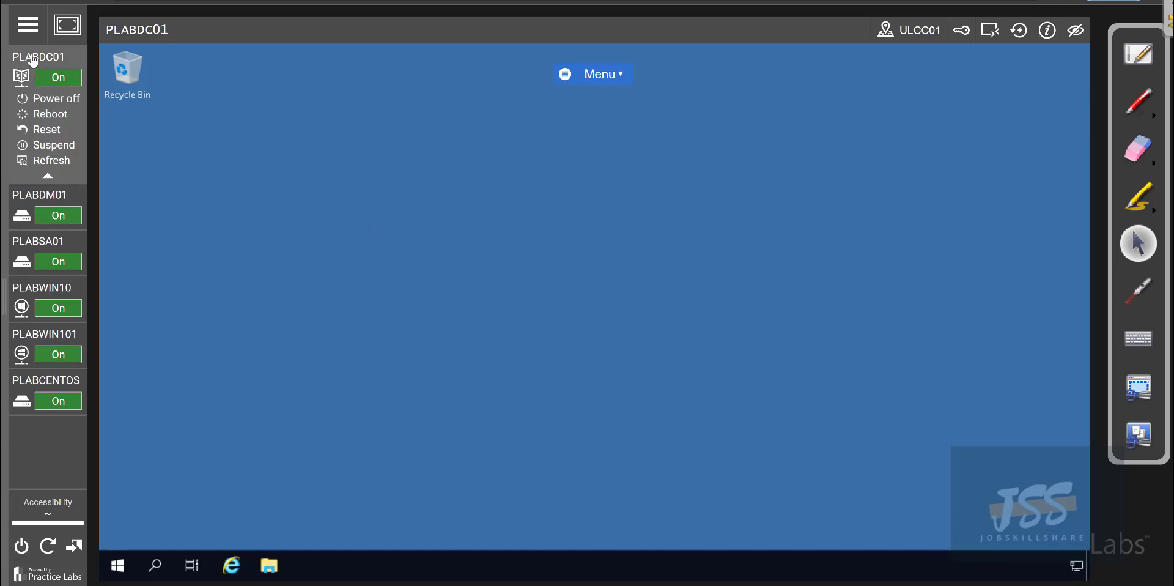
right_click(118, 569)
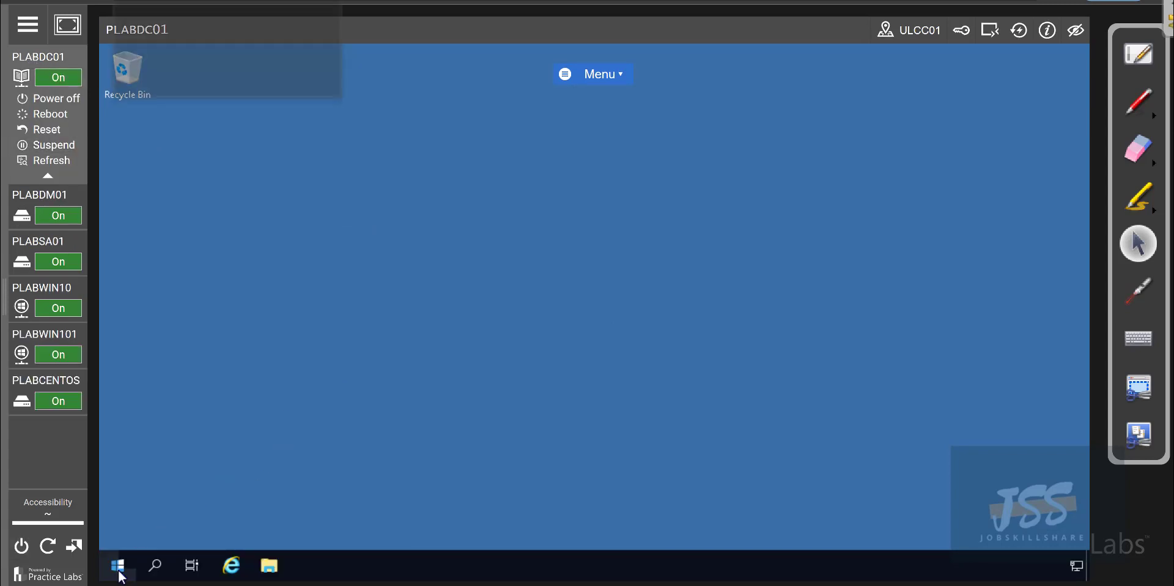
click(175, 214)
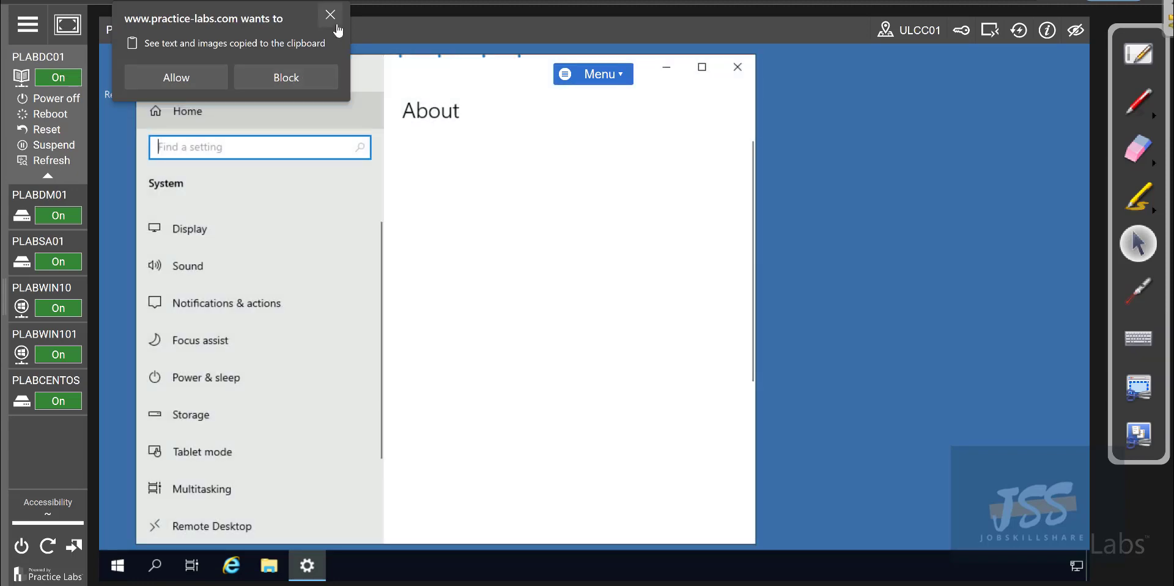
click(391, 245)
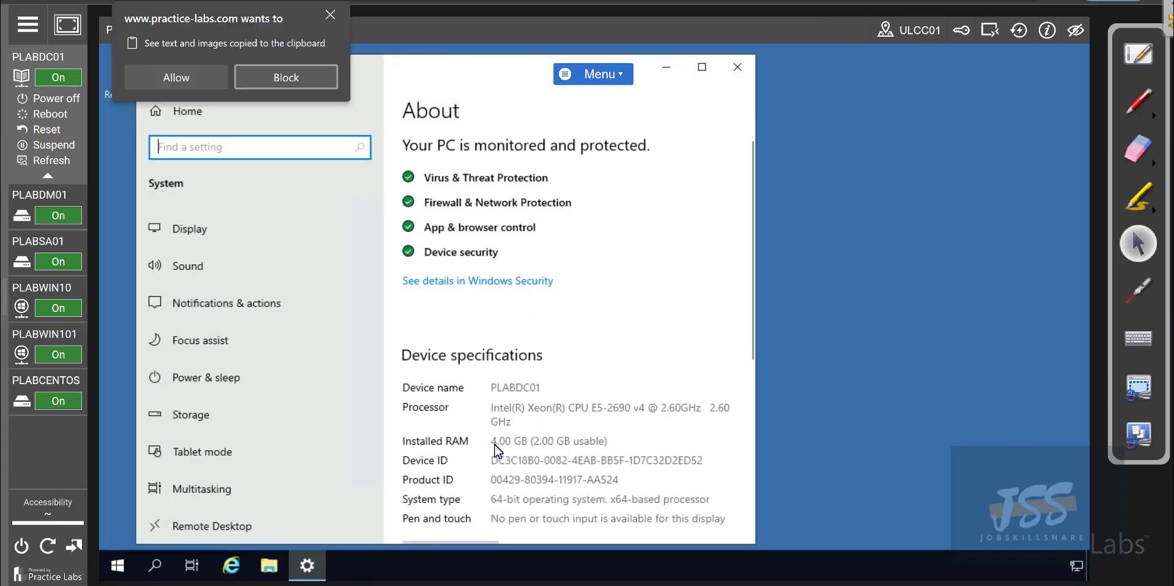
Show PLABDM01's About page with its Xeon E5-2690 v4 processor and 4.00 GB RAM
click(39, 202)
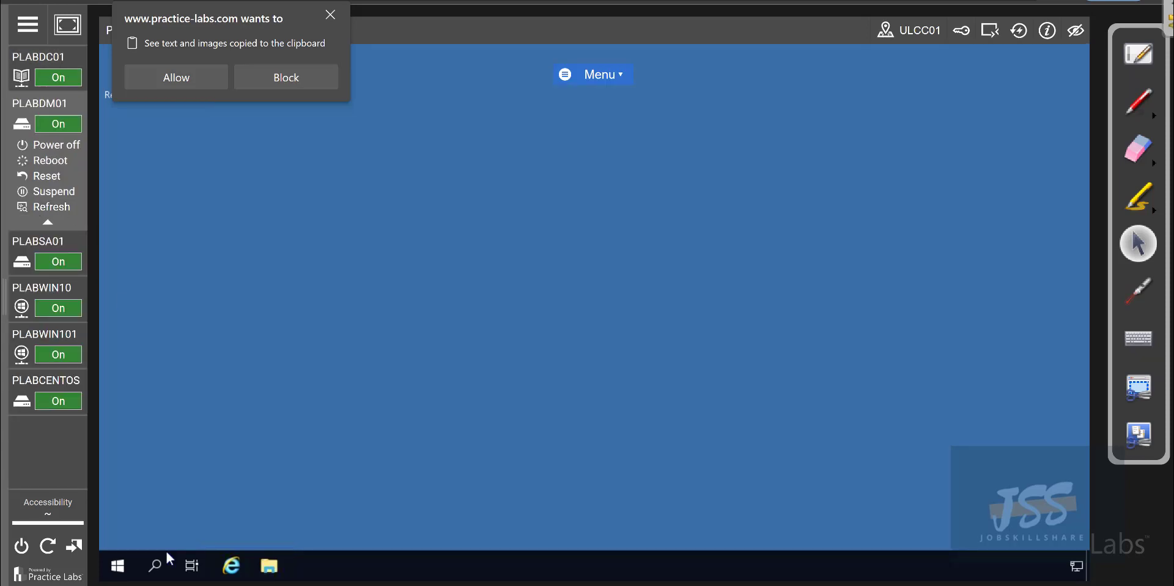
right_click(118, 566)
click(179, 225)
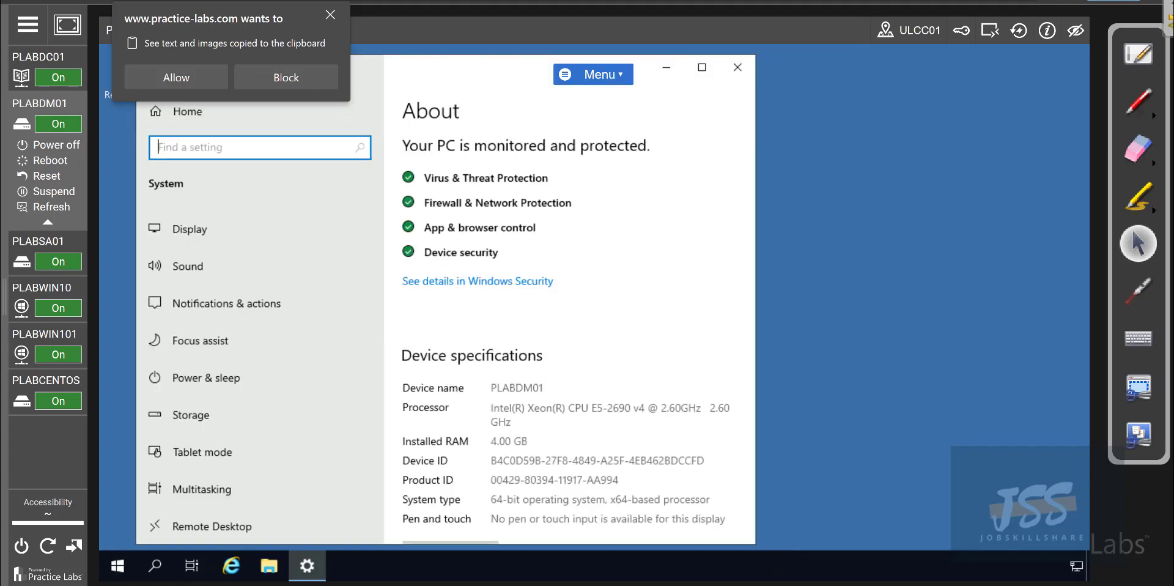
click(330, 15)
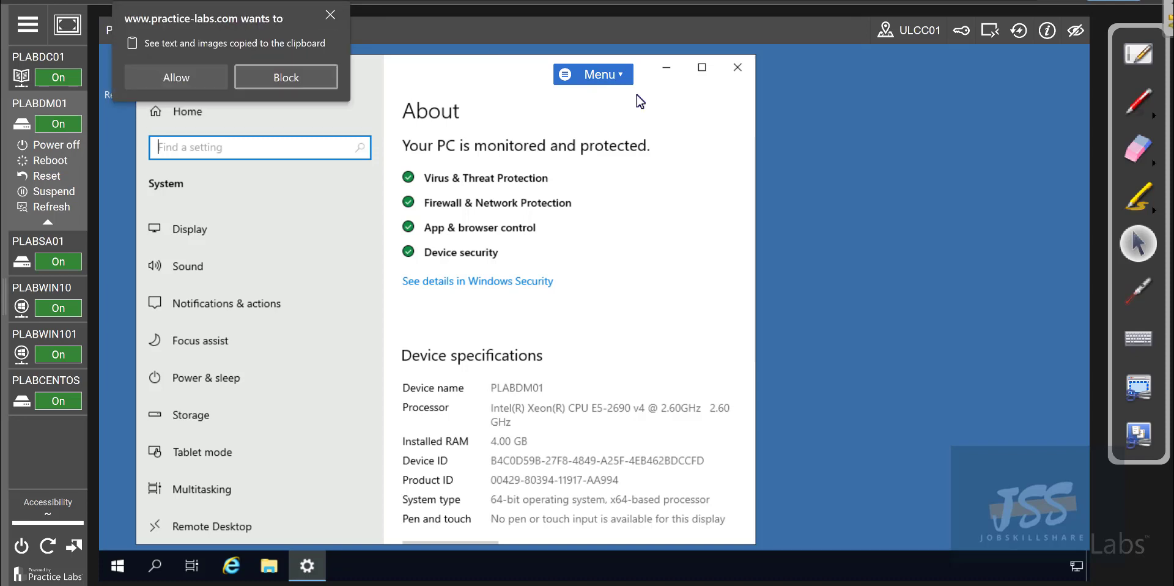
click(352, 64)
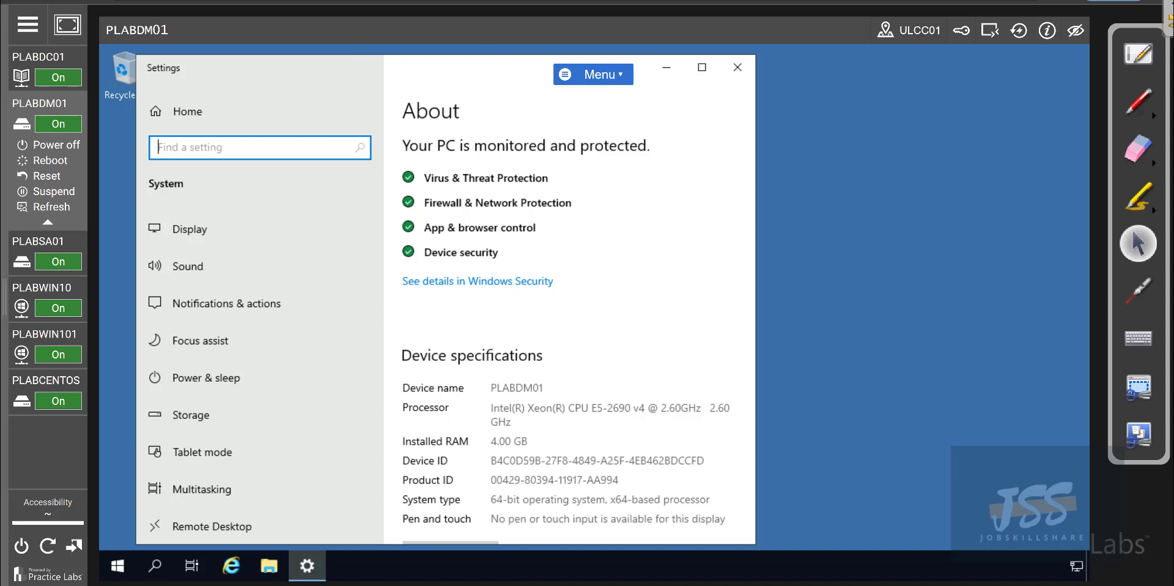
click(23, 262)
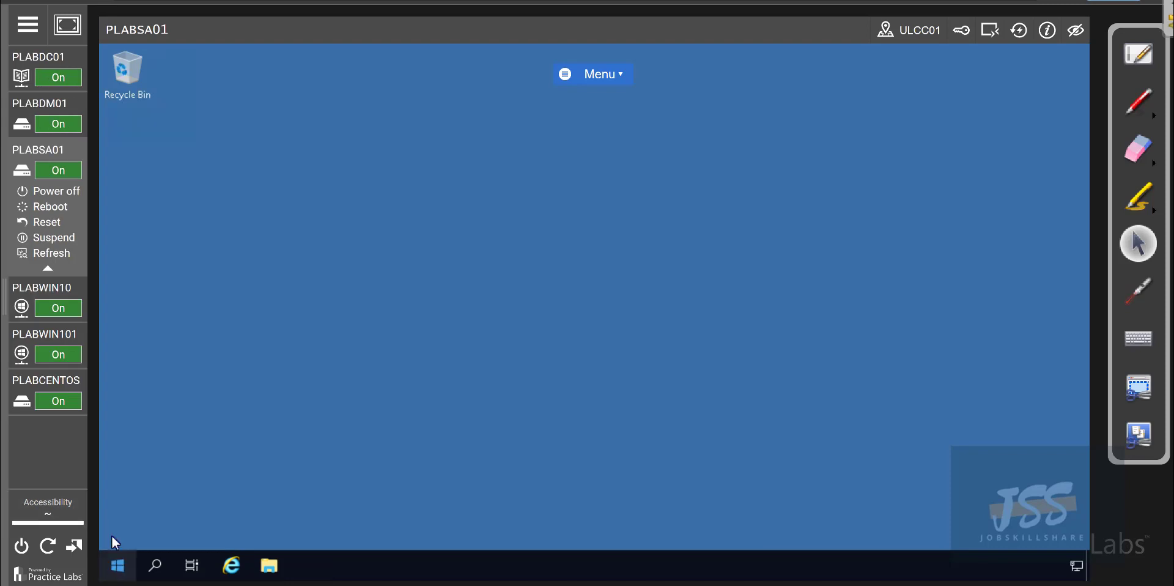
Show PLABSA01's System About page, then start a device reset and cancel it at the confirmation
right_click(118, 566)
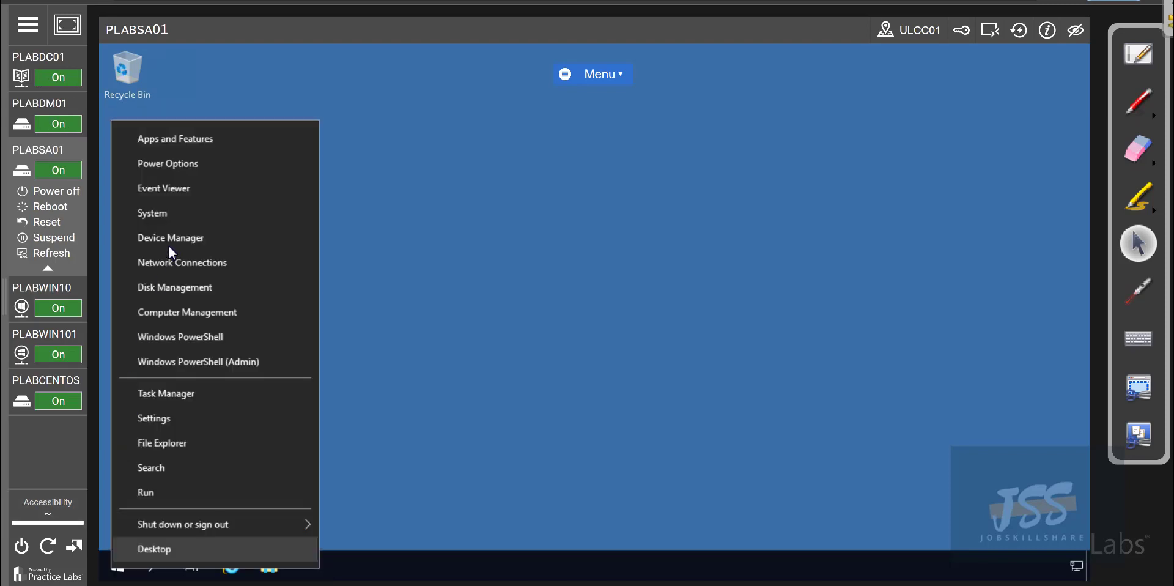
click(173, 211)
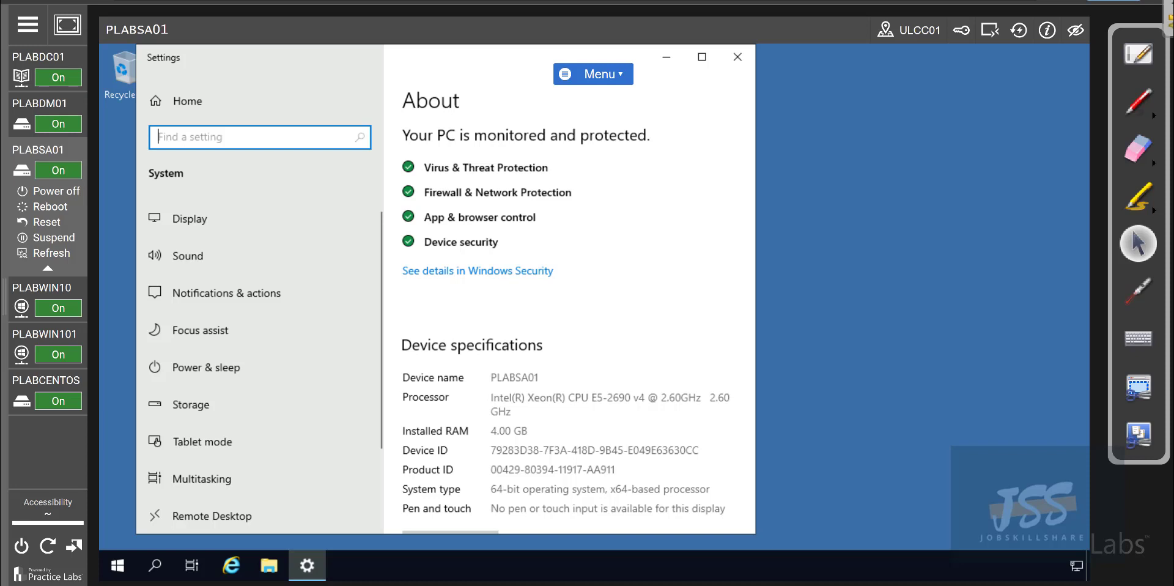
click(30, 311)
click(49, 223)
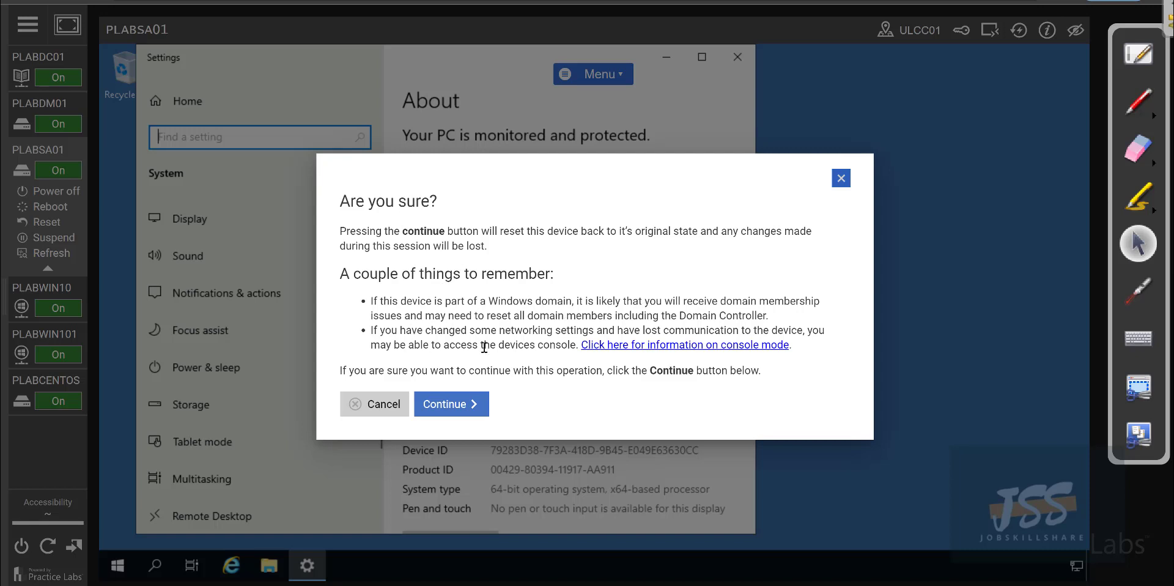
click(841, 178)
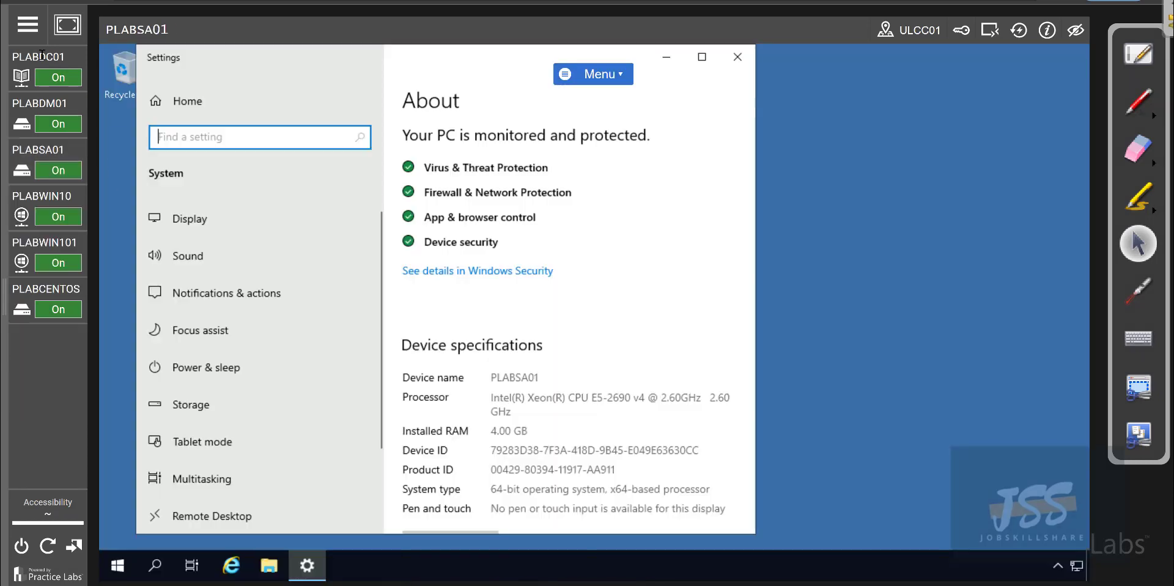
Refresh the lab devices and reconnect to the PLABDC01 session
click(48, 61)
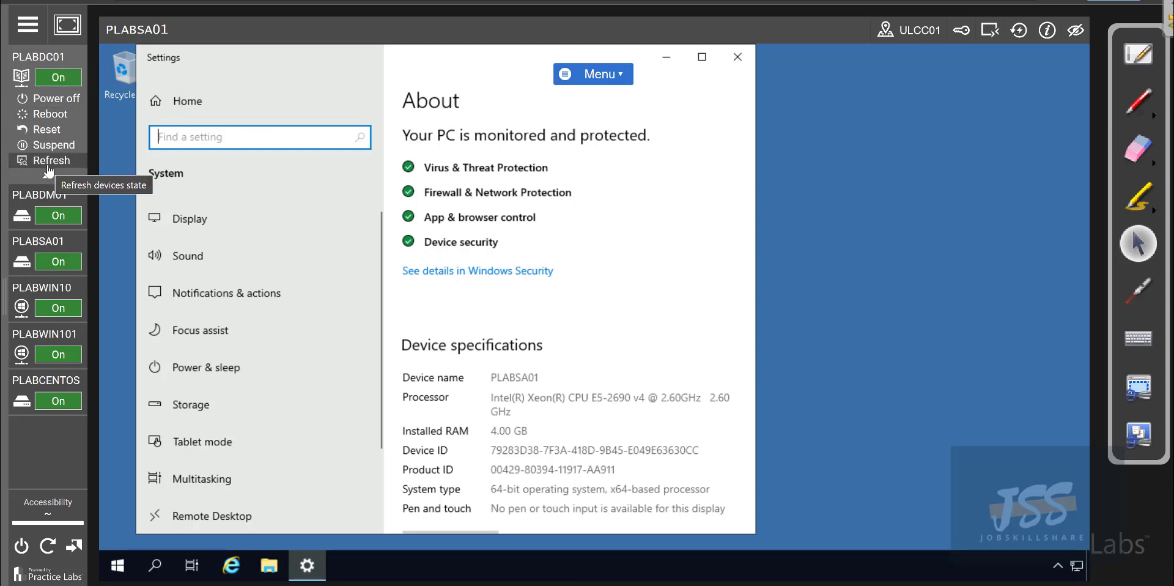
click(48, 164)
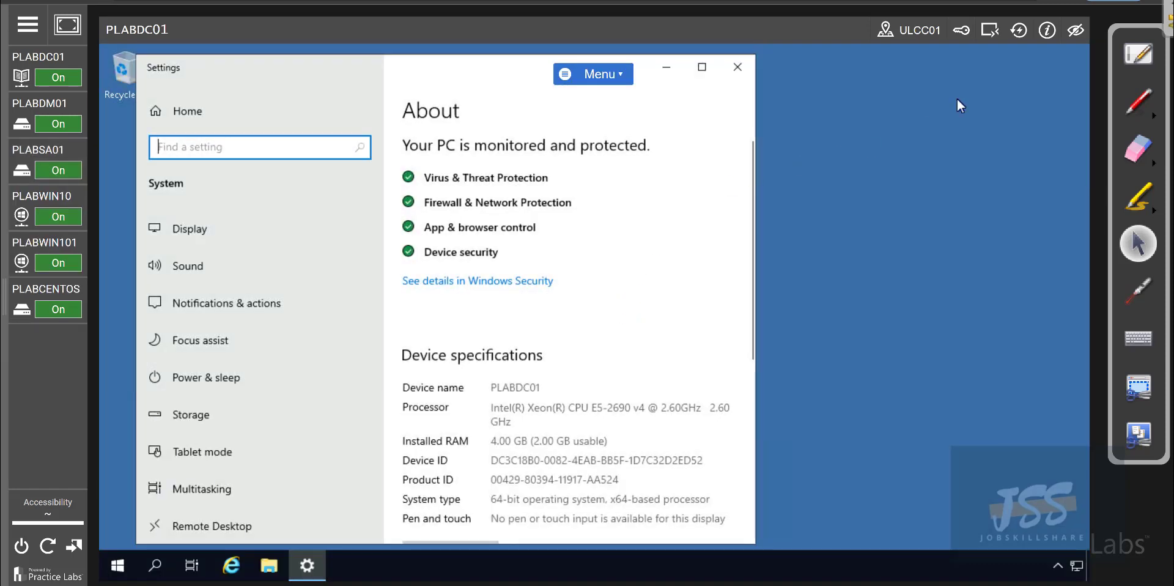
click(1018, 30)
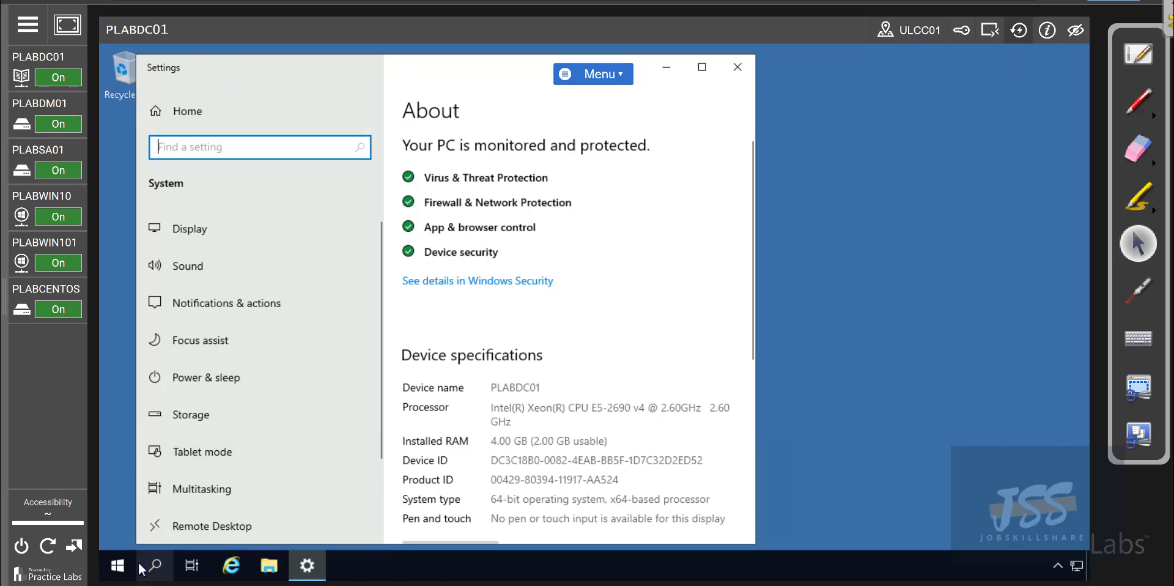
Review PLABDC01's connection details, selecting the username and password values, then close the panel
click(1045, 32)
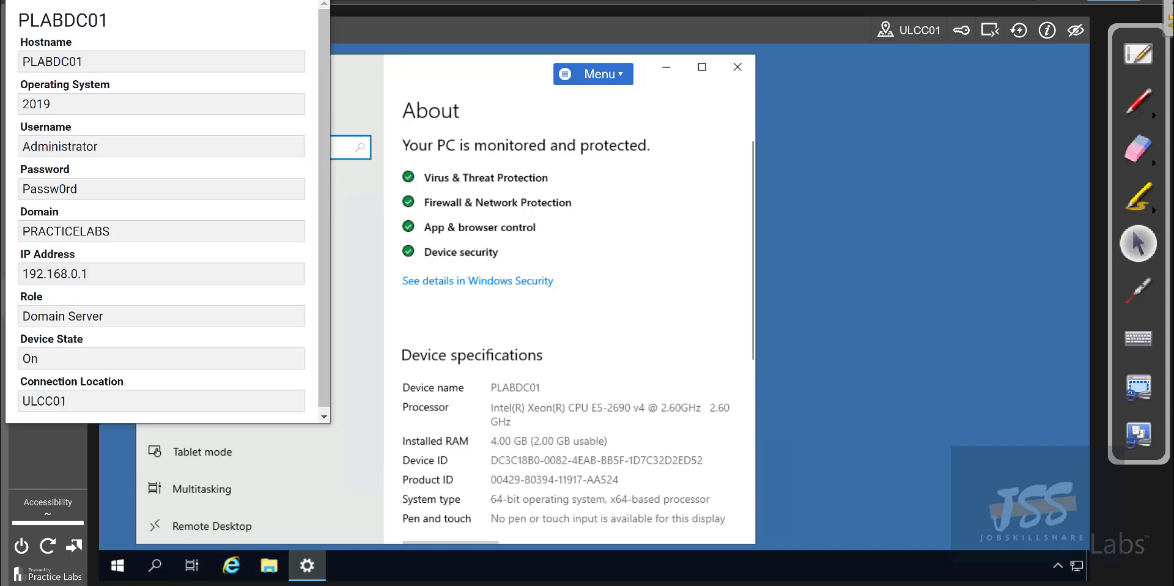
double_click(94, 195)
double_click(110, 149)
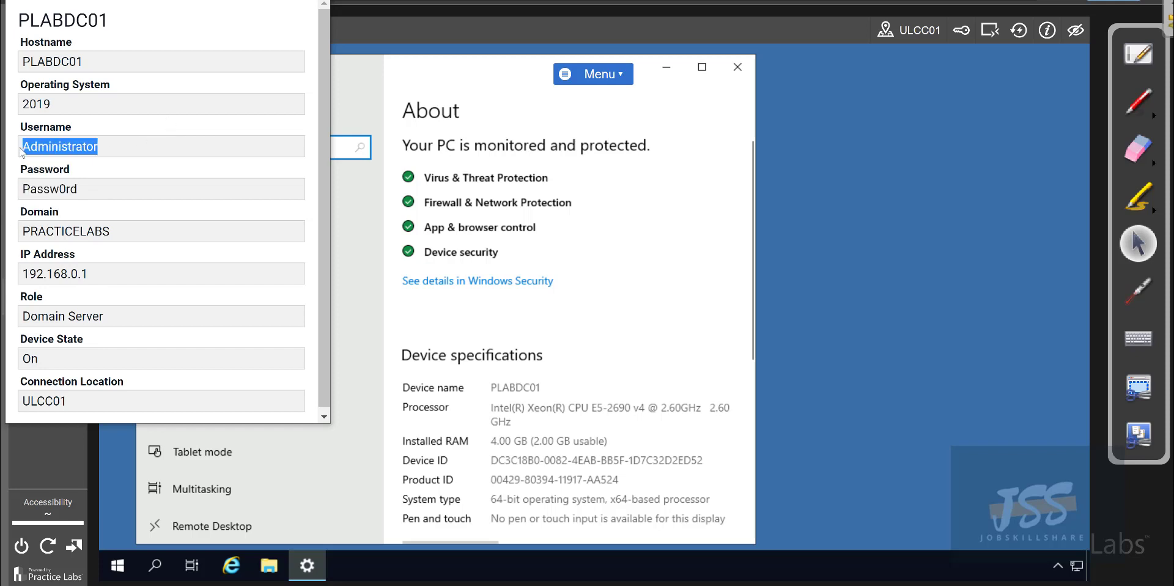
click(941, 98)
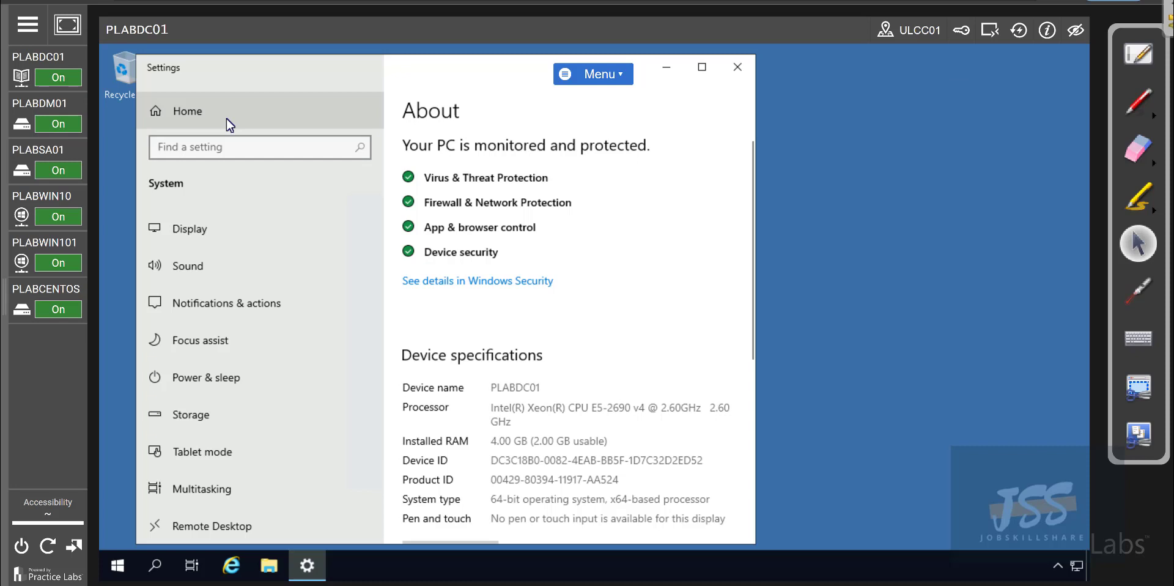
Disable auto log-in for PLABDM01 and reconnect to reach the domain Administrator sign-in screen
click(31, 125)
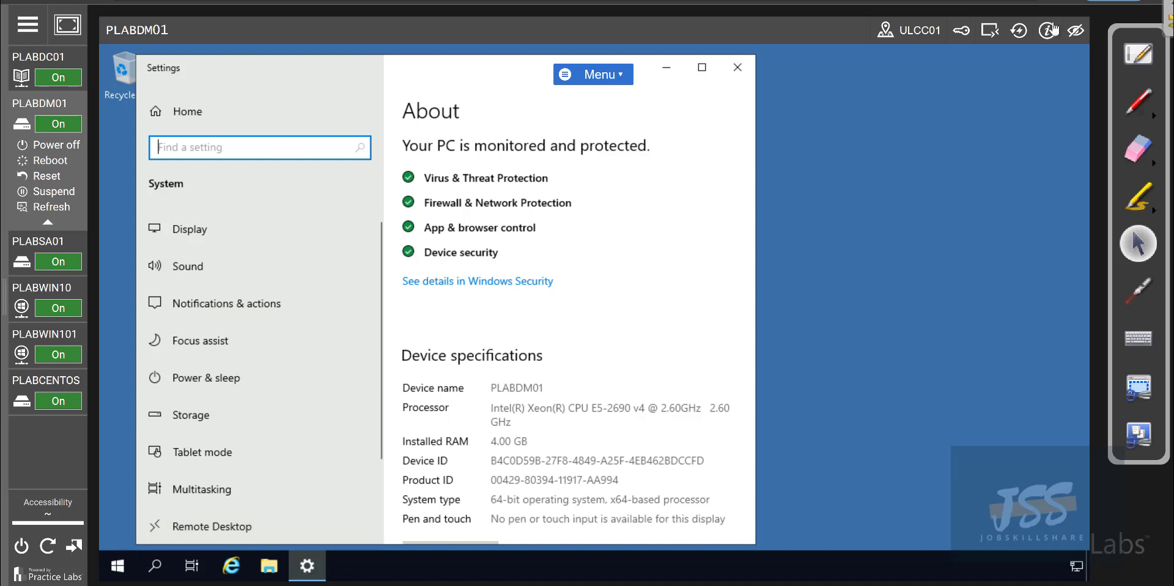
click(958, 31)
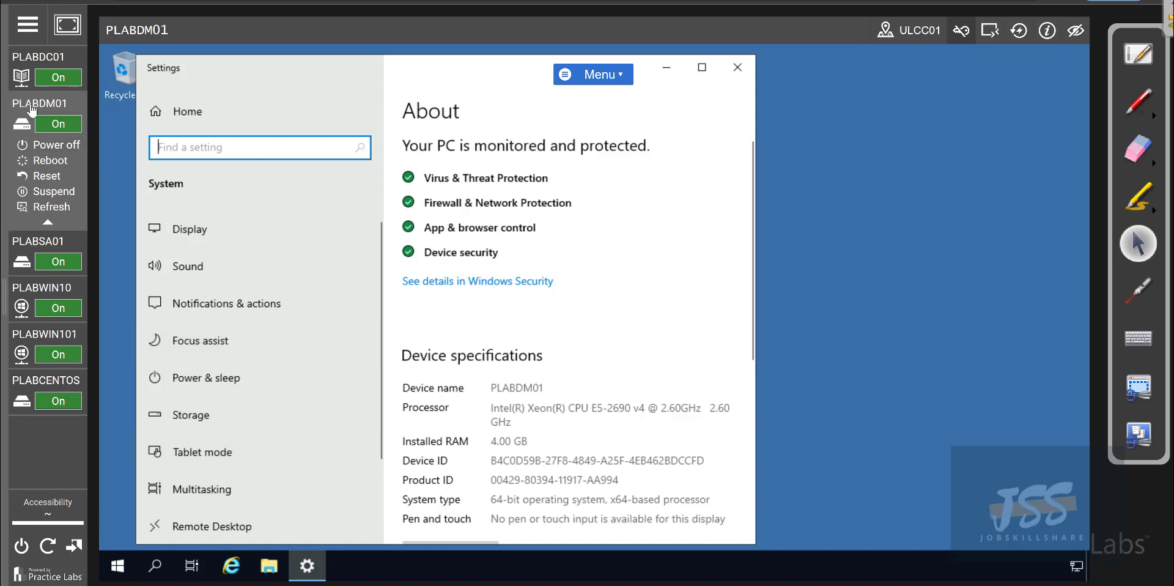
click(1017, 30)
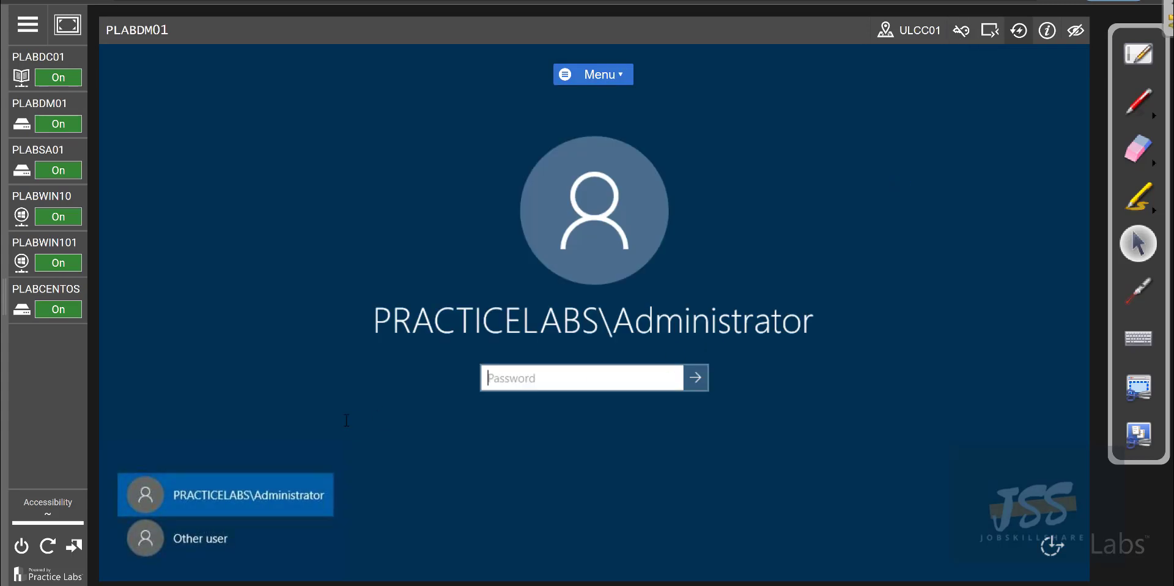
click(186, 542)
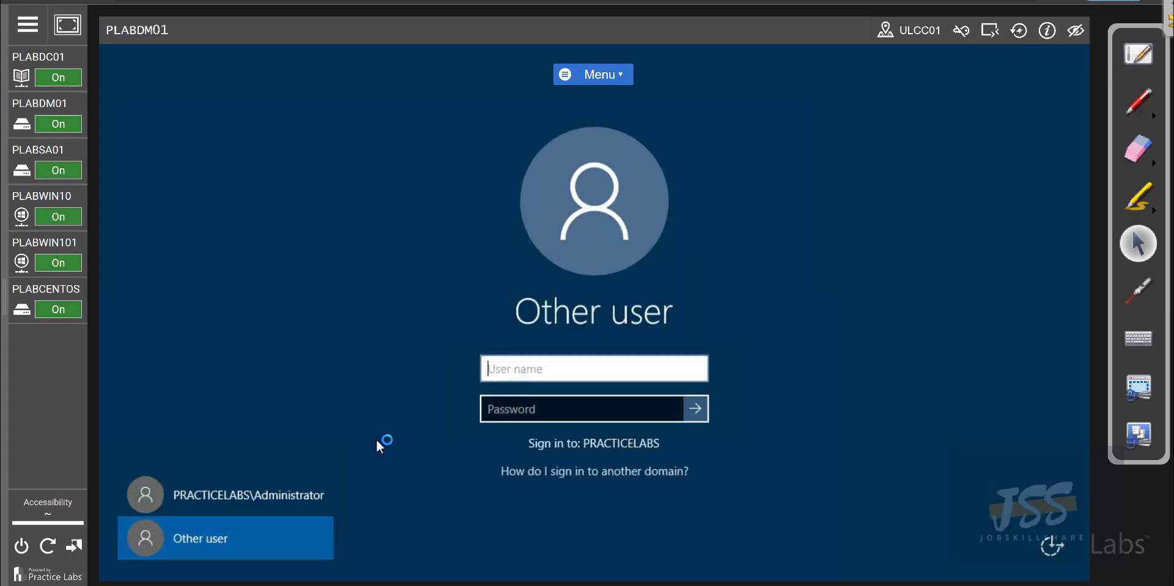
click(295, 489)
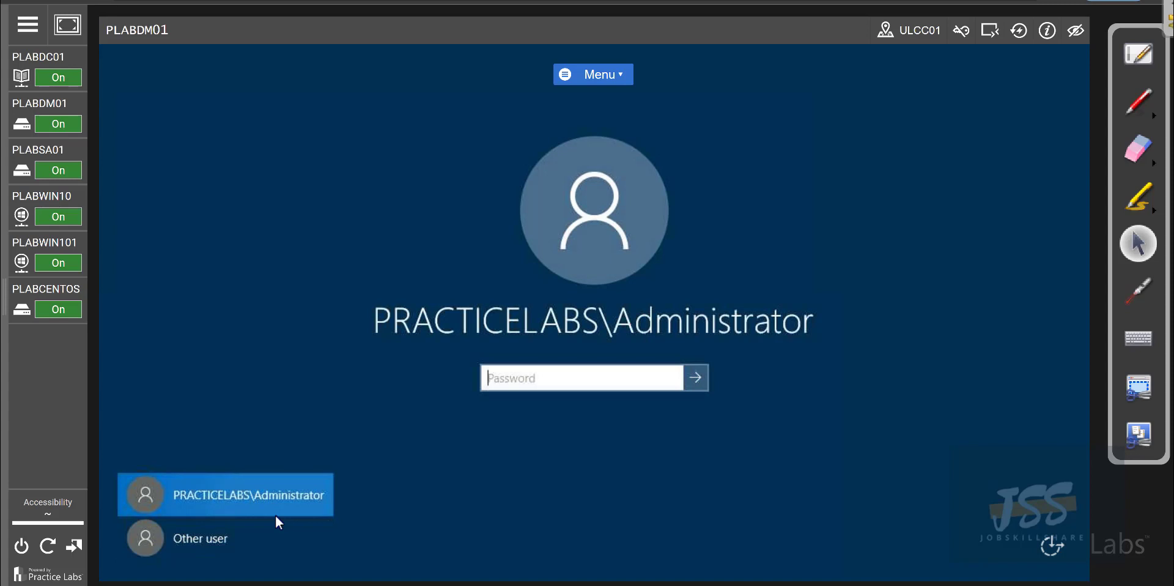